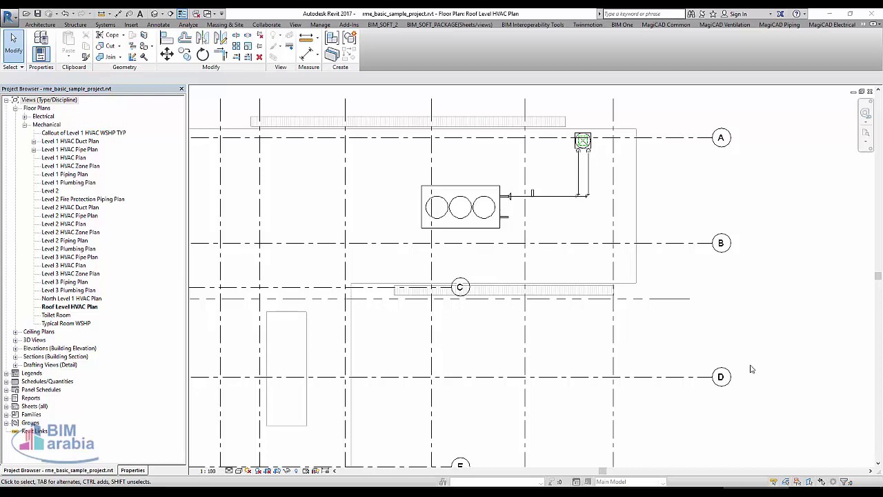
Step: Select the cooling tower unit in the Roof Level HVAC Plan and edit its family
click(494, 231)
click(494, 232)
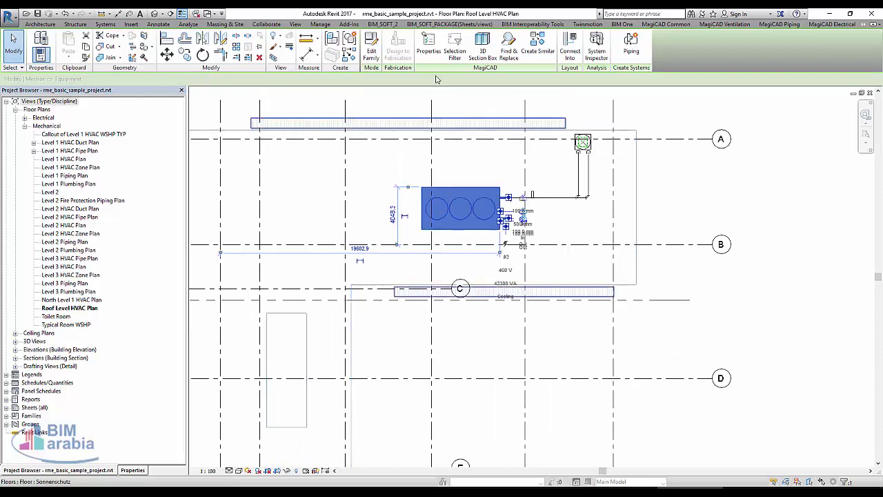
click(371, 49)
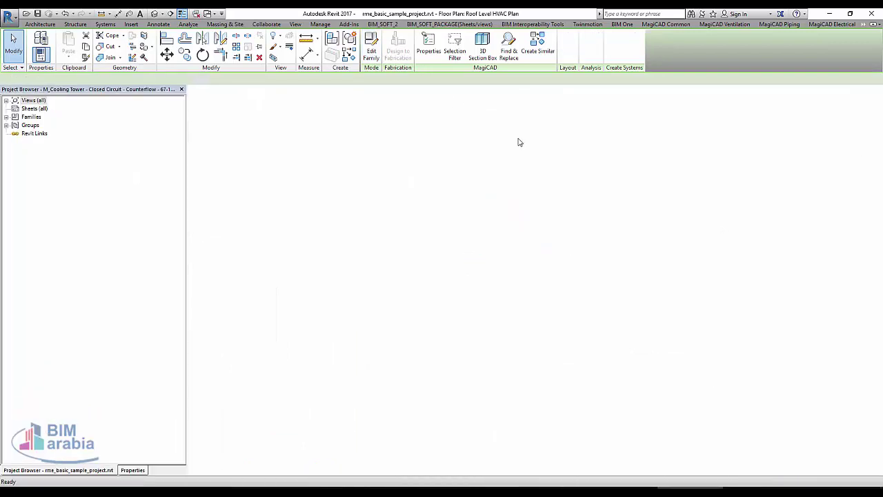
Step: Open the family's Ref. Level floor plan from the Project Browser and pan to the unit
double_click(45, 101)
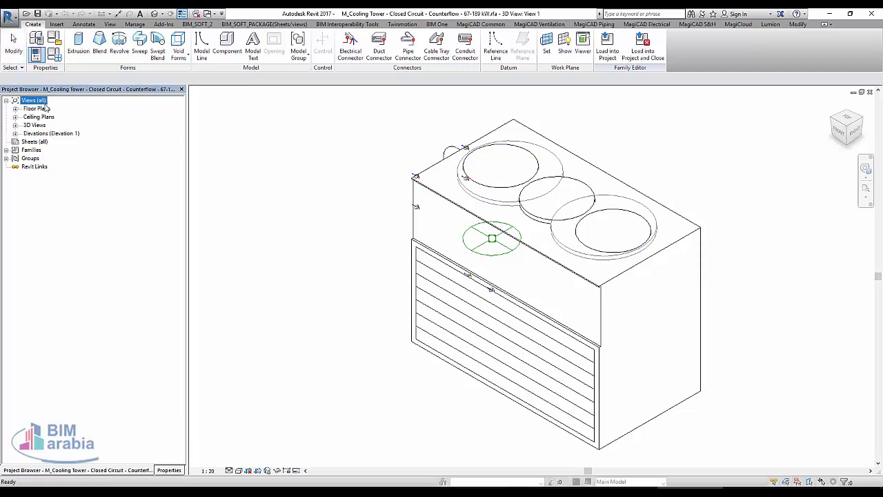
double_click(38, 116)
double_click(35, 108)
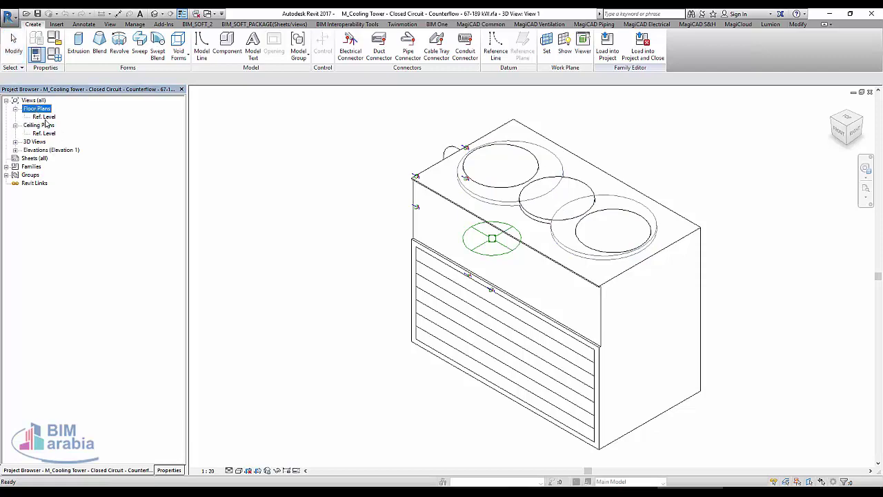
double_click(44, 118)
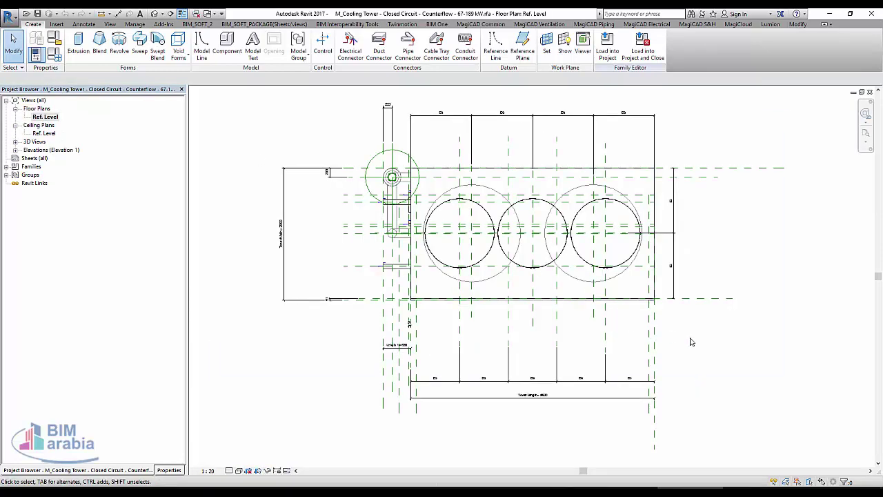
middle_drag(692, 342, 645, 376)
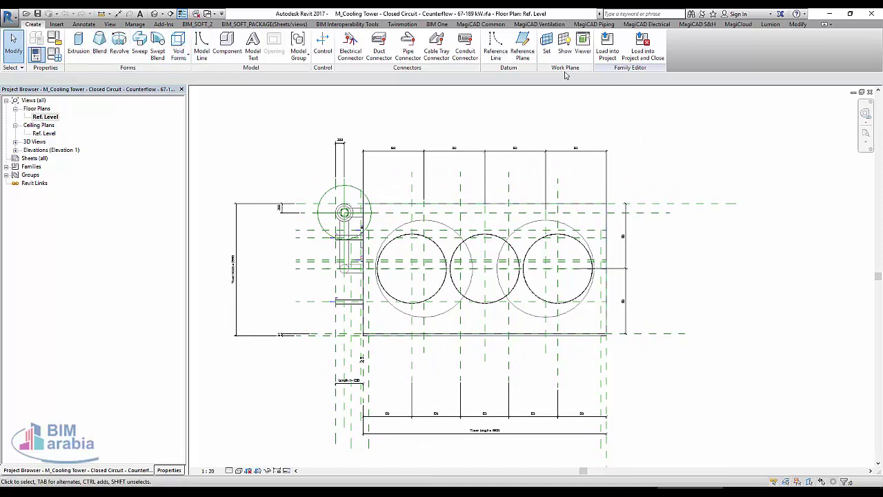
Step: Draw four reference planes boxing in the cooling tower: right, bottom, left and top
click(519, 50)
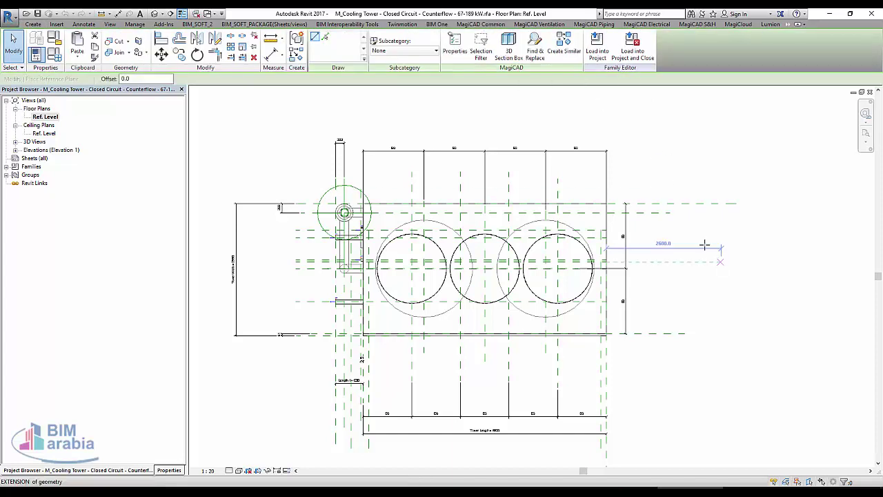
click(635, 146)
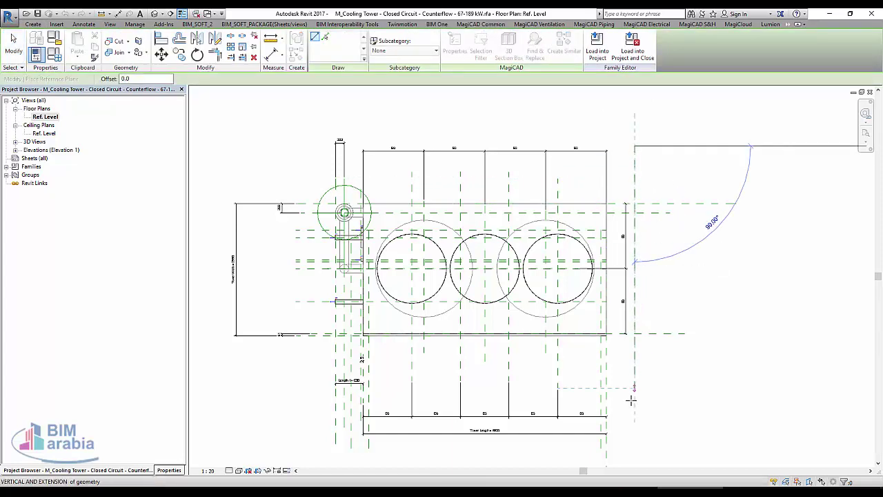
click(634, 388)
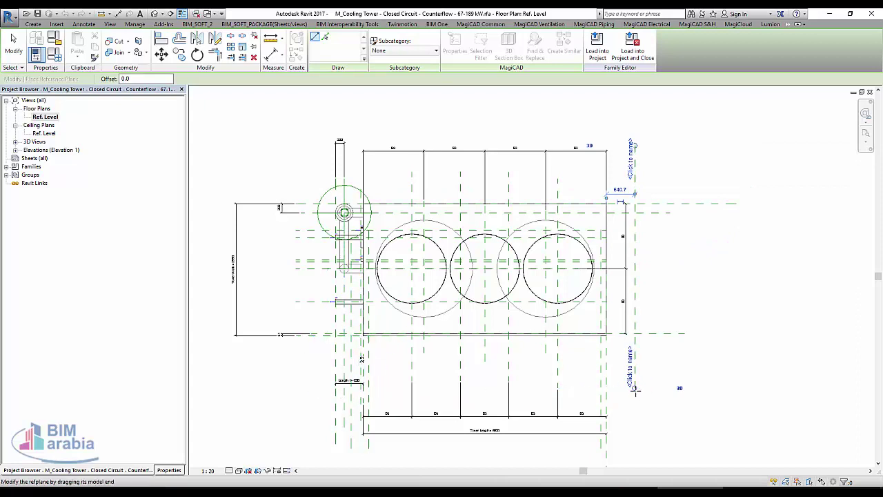
click(634, 388)
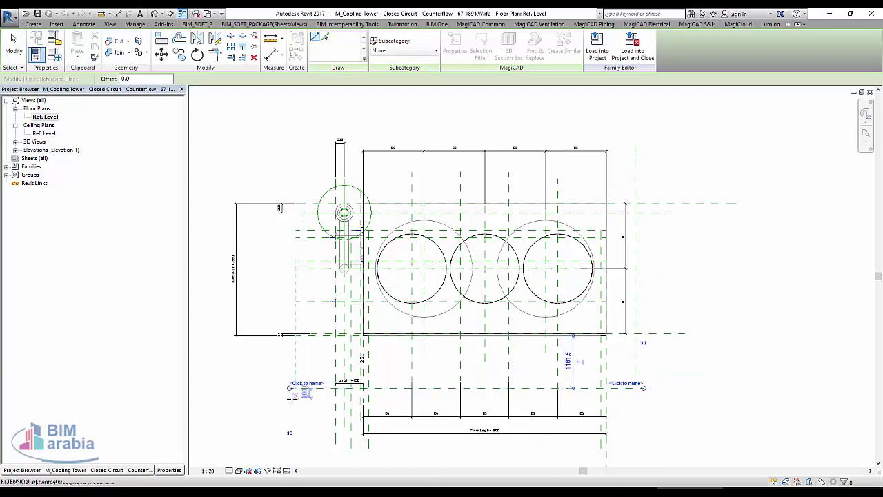
click(289, 387)
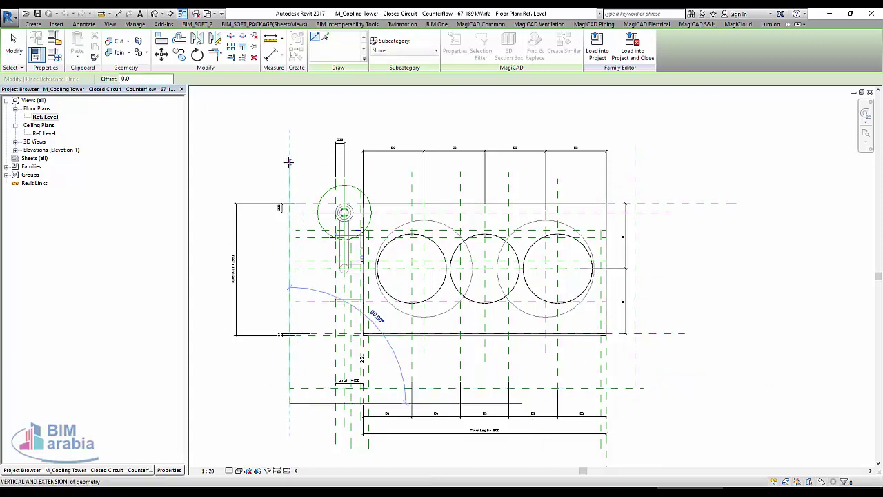
click(290, 163)
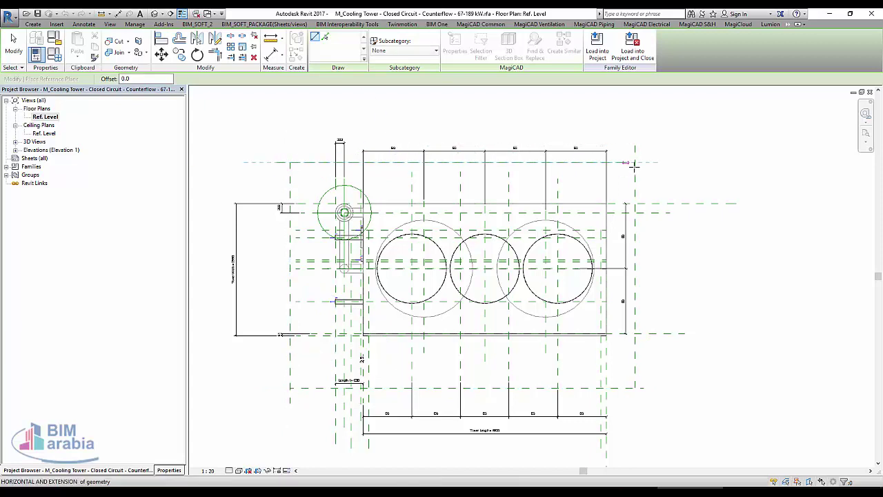
click(647, 163)
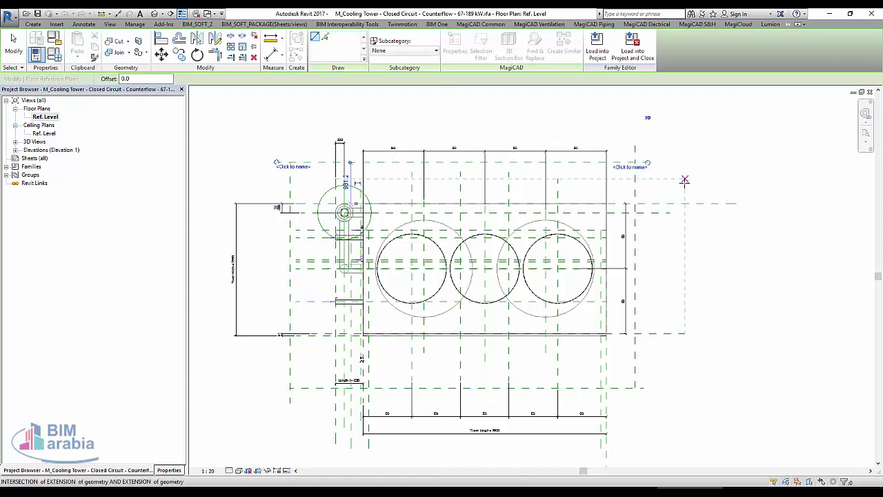
Step: Name the top reference plane r1
key(Escape)
key(Escape)
click(619, 165)
click(619, 166)
text(r1)
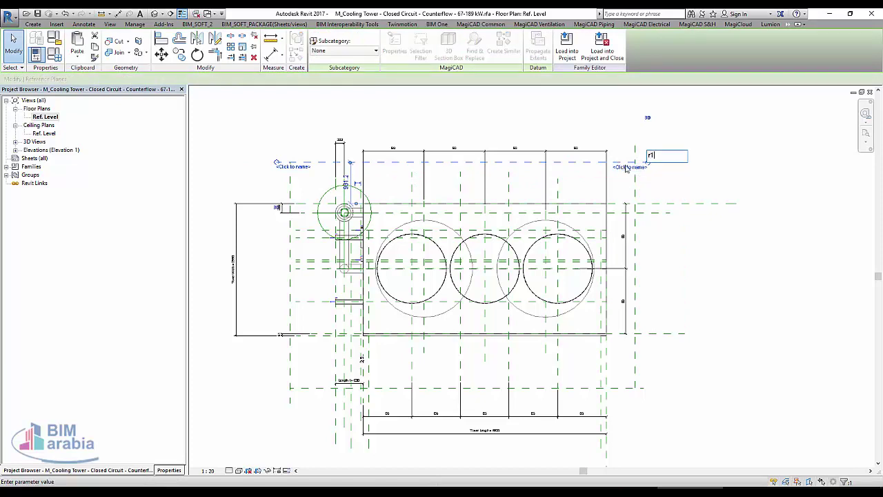
key(Return)
click(718, 179)
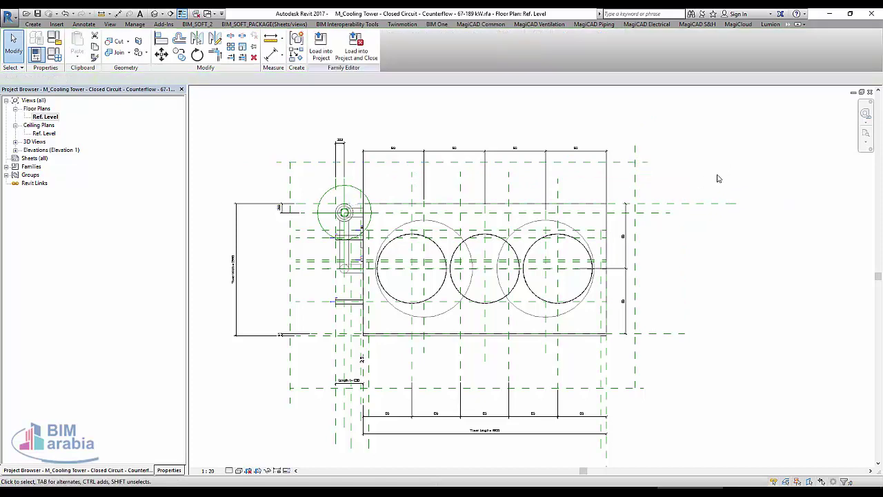
Step: Dimension the top clearance gap and label it with a new length parameter r1
key(d)
key(i)
click(669, 204)
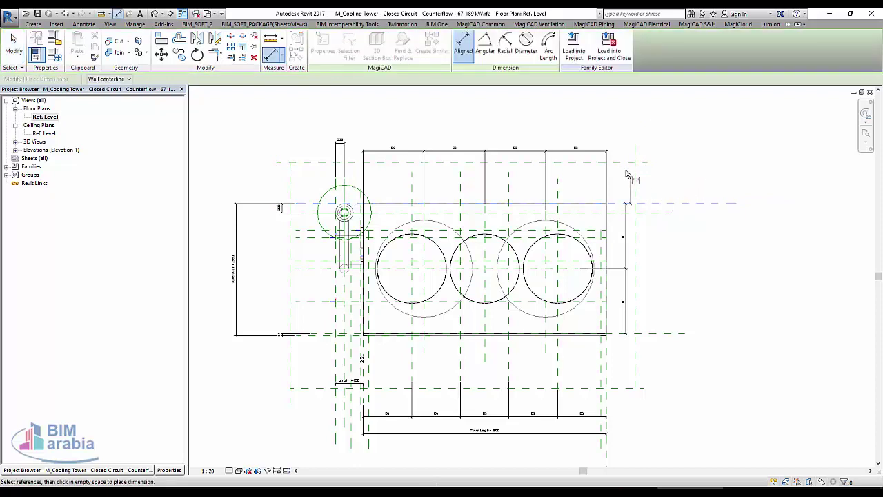
click(674, 162)
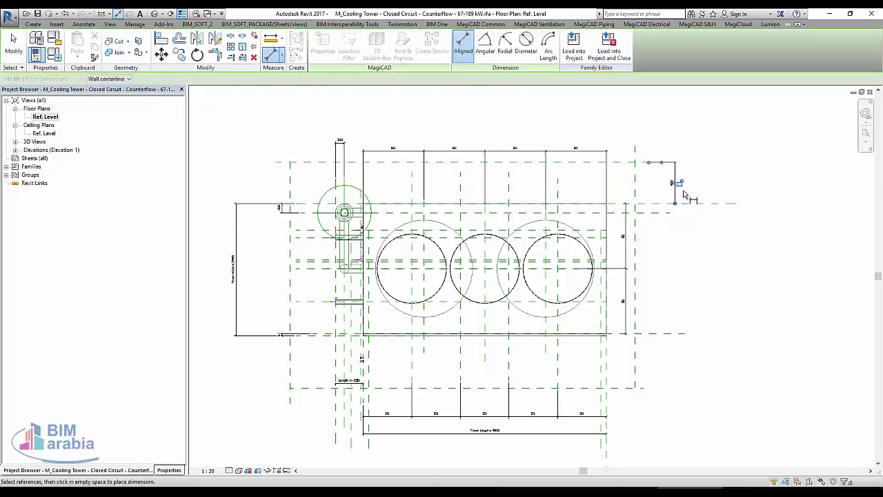
click(677, 185)
key(Escape)
click(675, 180)
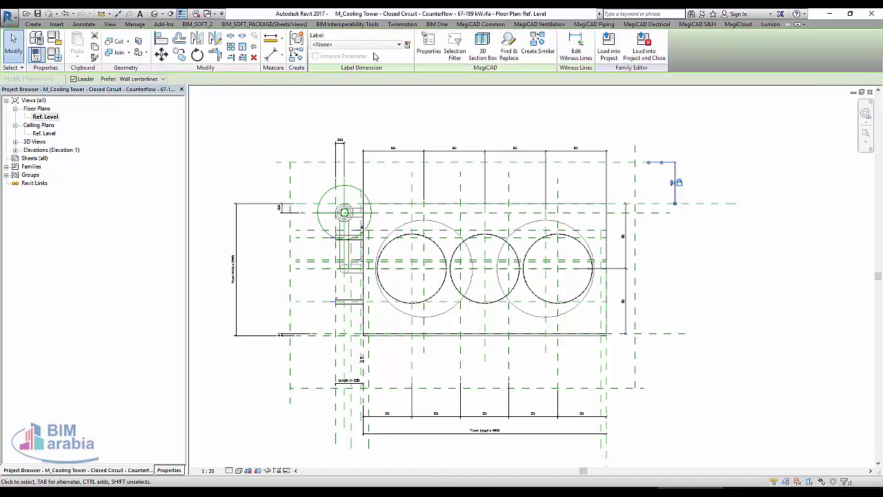
click(407, 44)
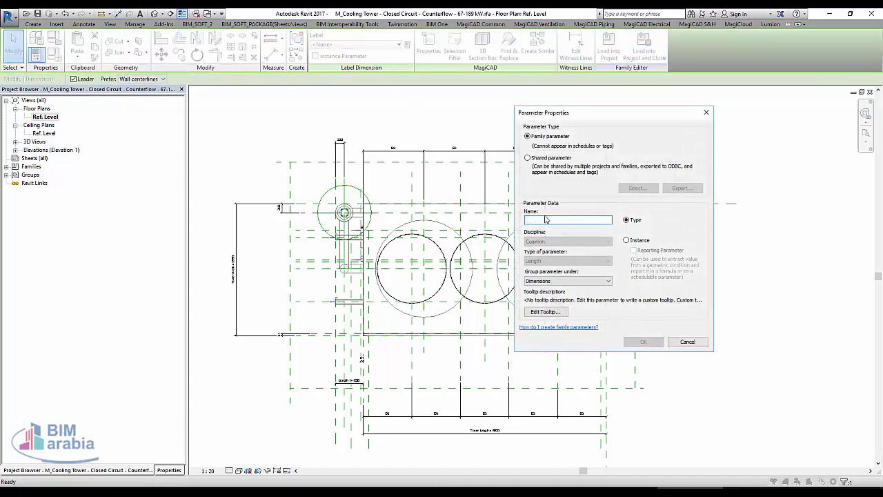
text(r1)
click(643, 341)
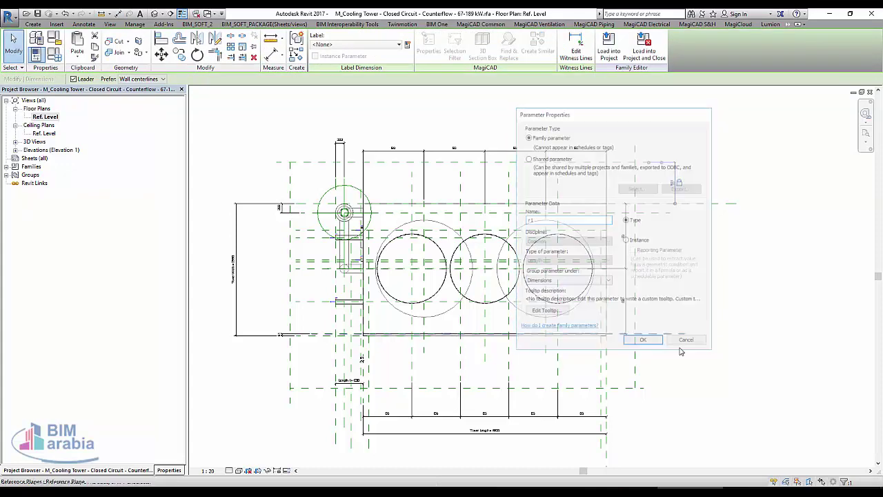
Step: Add an aligned dimension across the gap below the unit
key(d)
key(i)
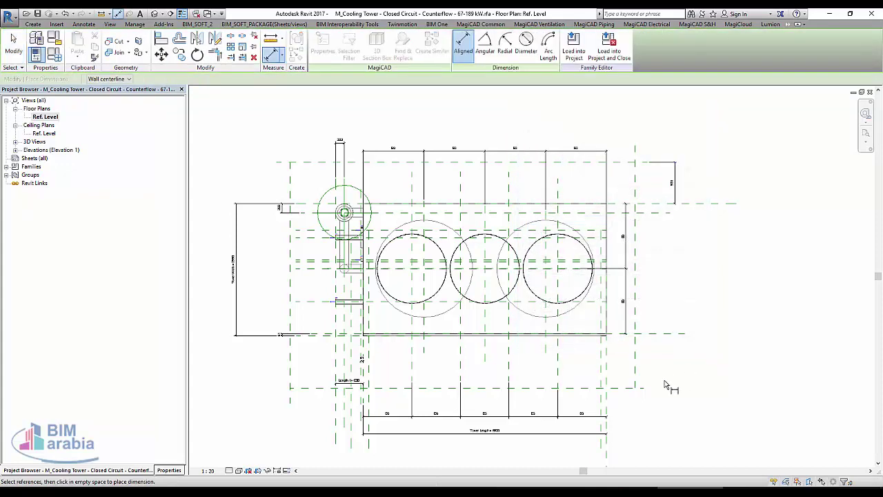
click(657, 336)
click(677, 303)
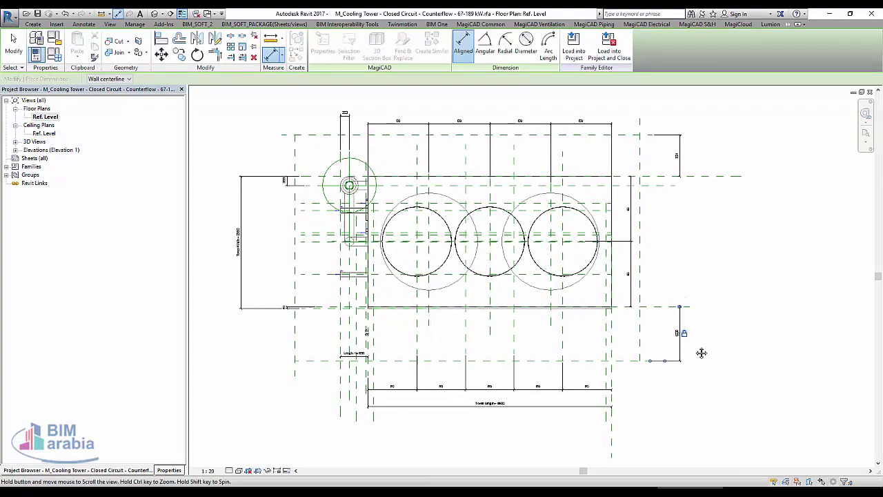
Step: Dimension the clearance gap on the right side of the unit
middle_drag(687, 382, 692, 347)
click(614, 332)
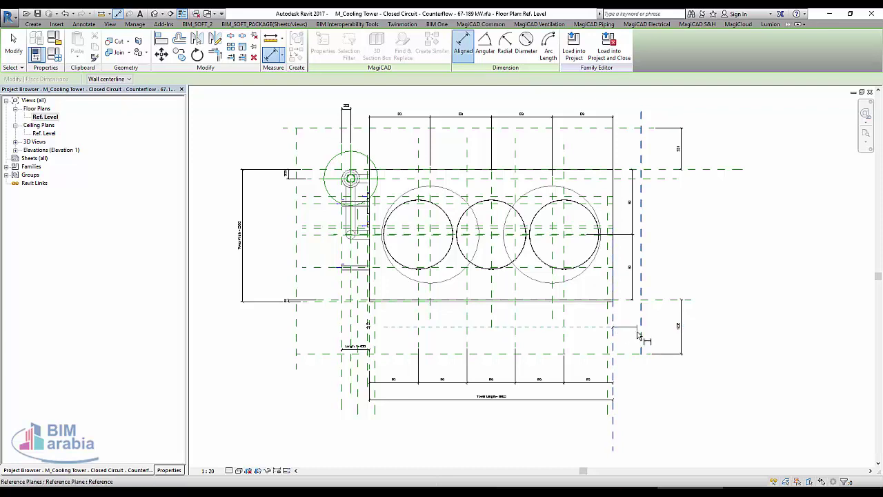
click(641, 333)
click(655, 402)
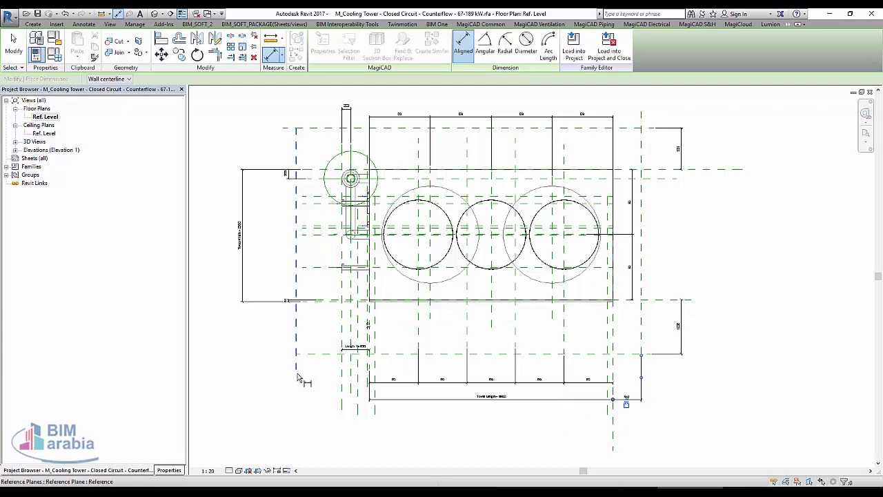
Step: Dimension the clearance gap on the left side of the unit
click(297, 331)
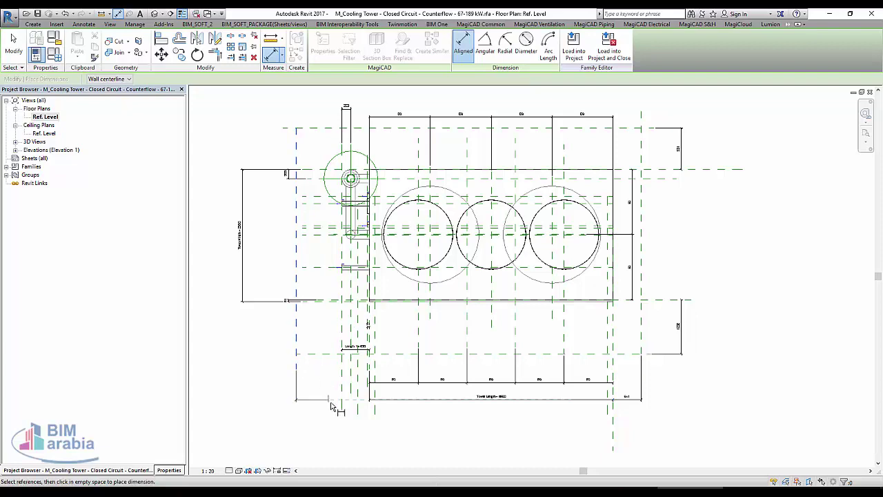
scroll(376, 376, up, 3)
scroll(367, 356, up, 1)
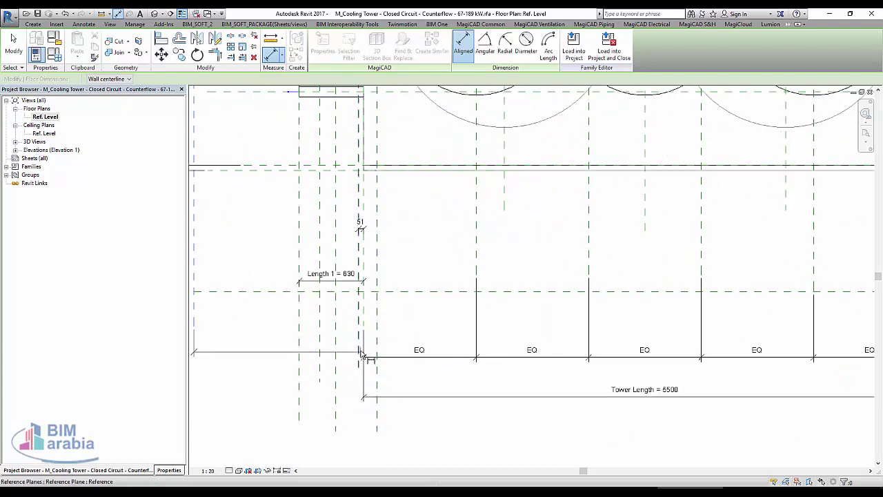
scroll(370, 322, down, 2)
scroll(369, 262, up, 2)
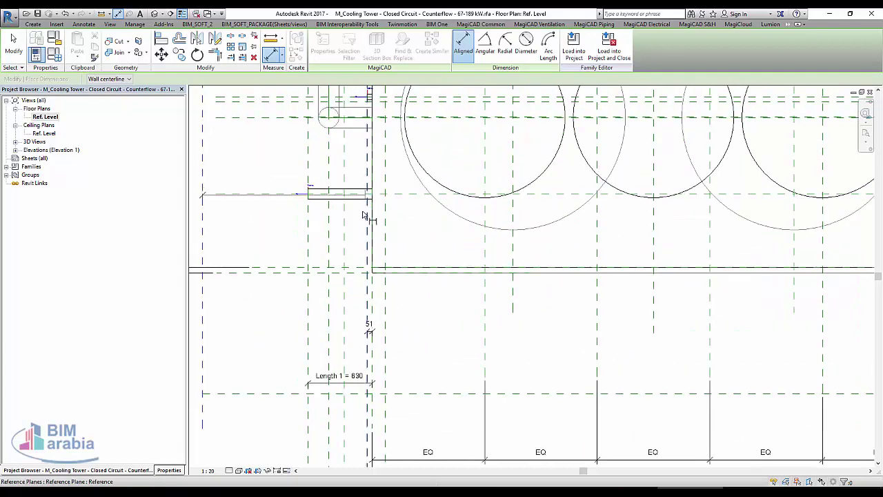
click(372, 235)
scroll(373, 235, down, 3)
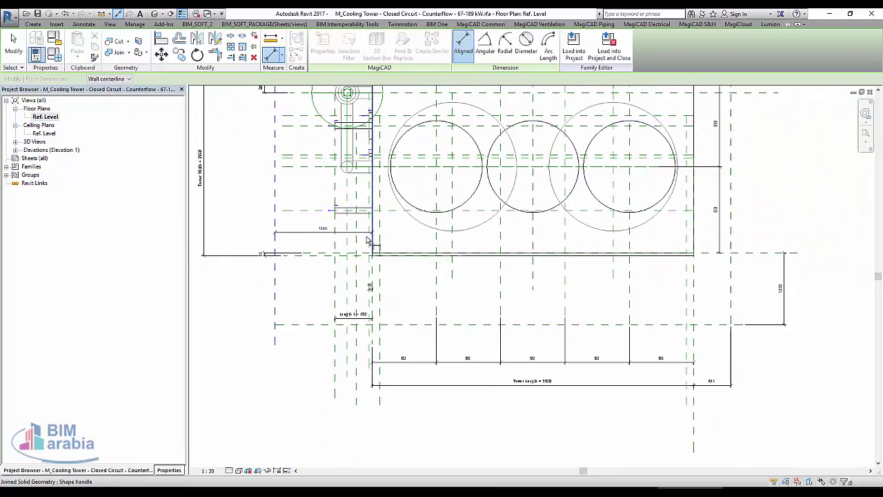
click(334, 407)
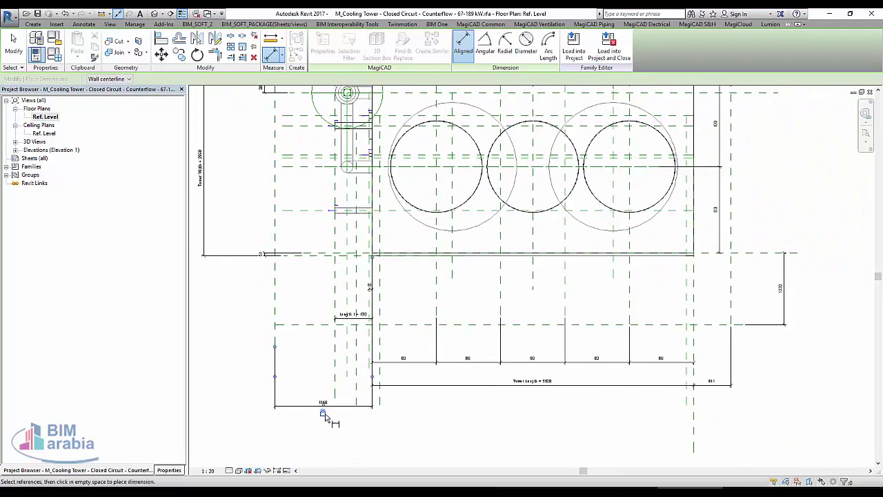
key(Escape)
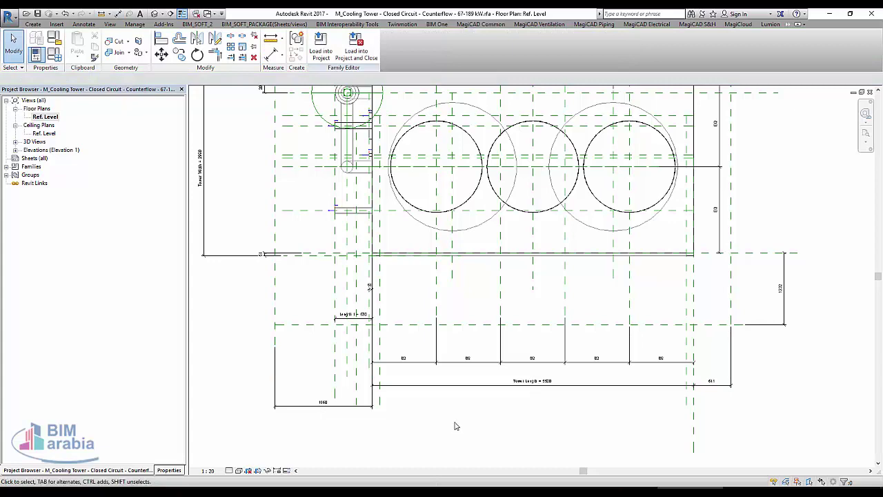
Step: Deselect the dimension and recentre the cooling tower plan in the view
scroll(455, 425, down, 1)
click(367, 412)
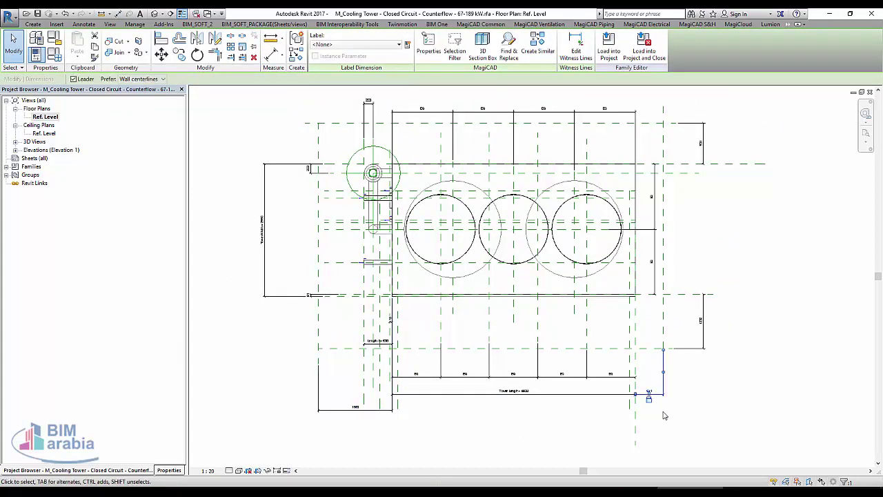
click(694, 414)
middle_drag(449, 285, 423, 325)
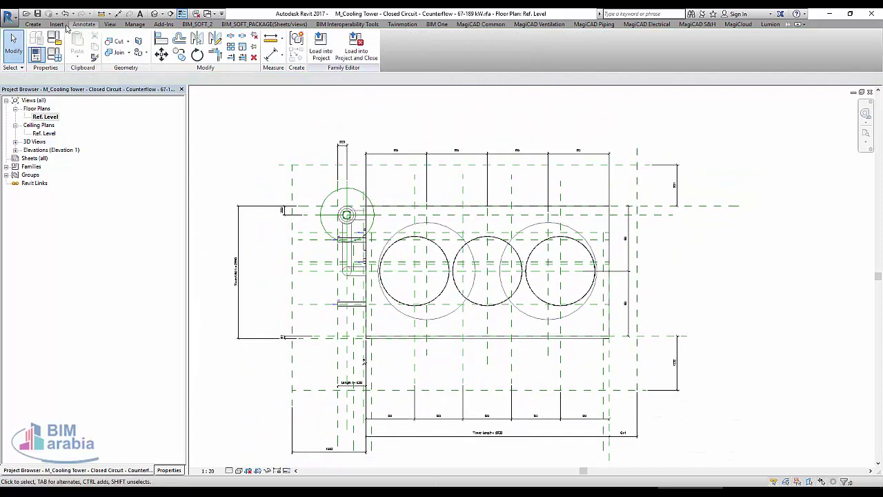
Step: Create a new Mechanical Equipment subcategory named clearnce in Object Styles
click(136, 25)
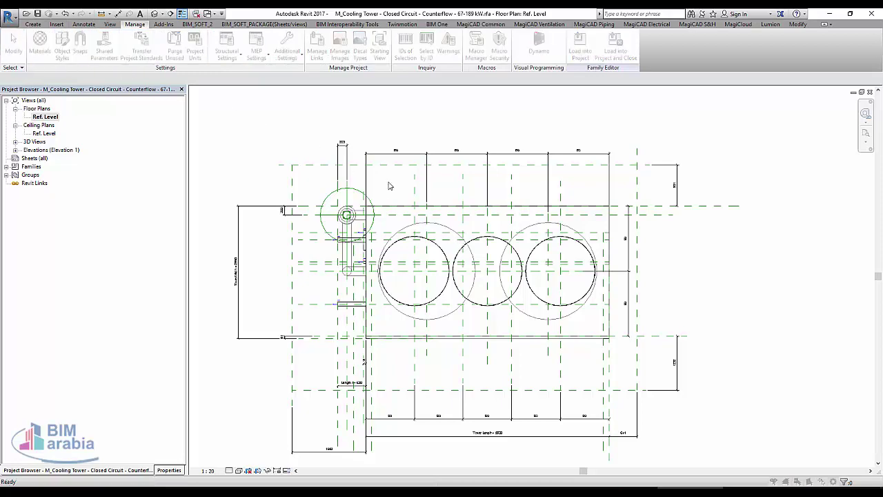
click(496, 338)
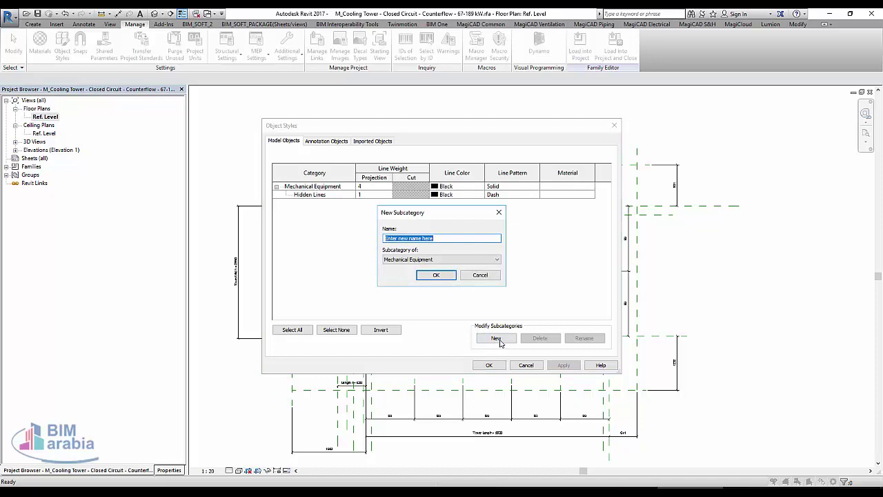
text(clearnce)
click(436, 275)
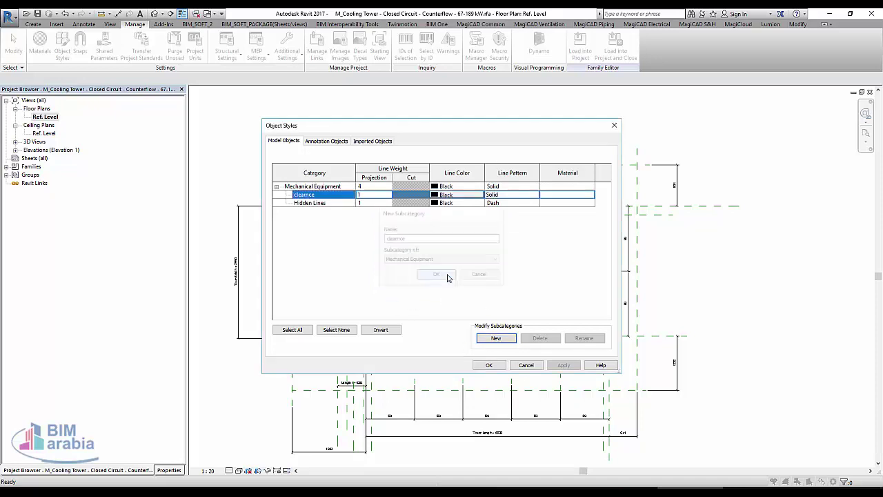
Step: Give clearnce a Green line colour and Hidden line pattern, then save
click(459, 194)
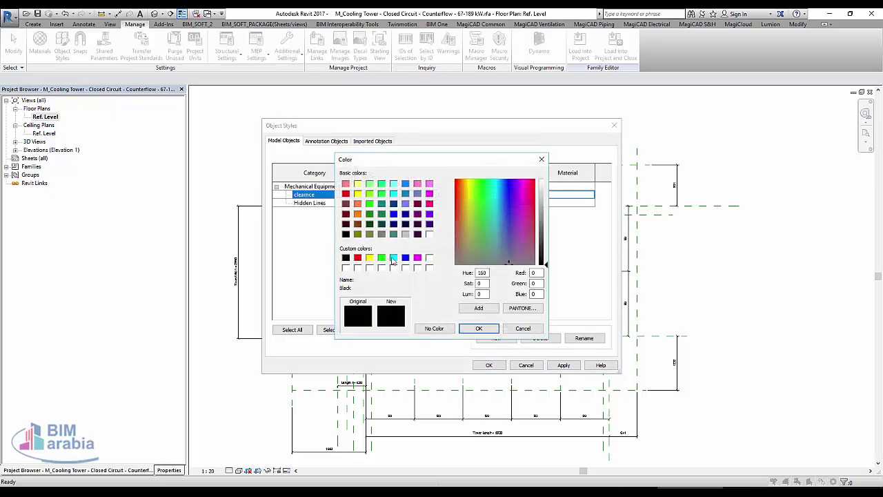
click(381, 257)
click(479, 328)
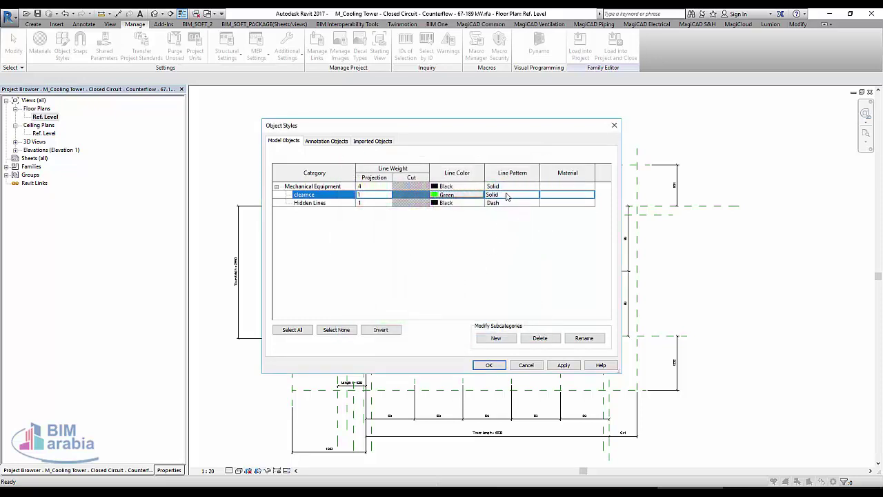
click(510, 194)
click(533, 196)
text(h)
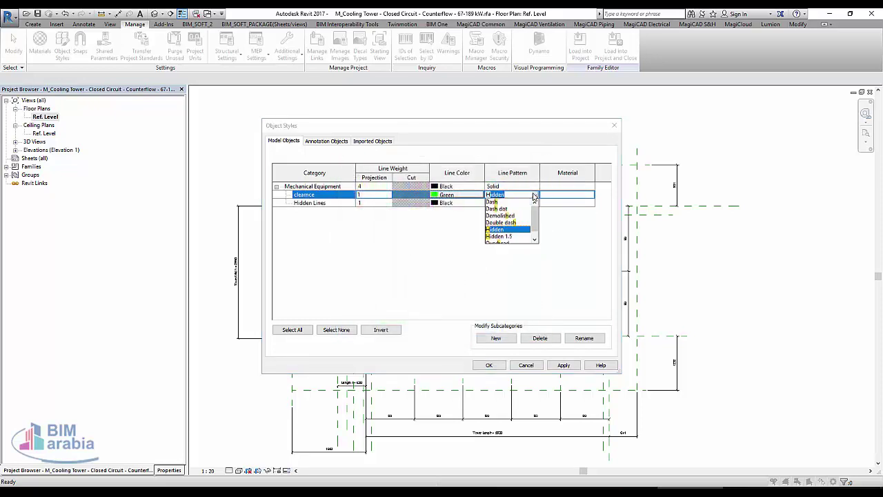
click(507, 230)
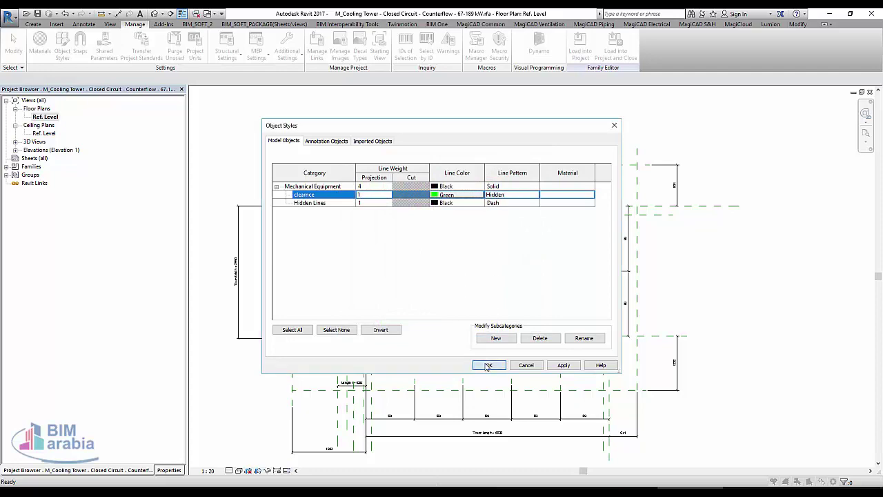
click(488, 365)
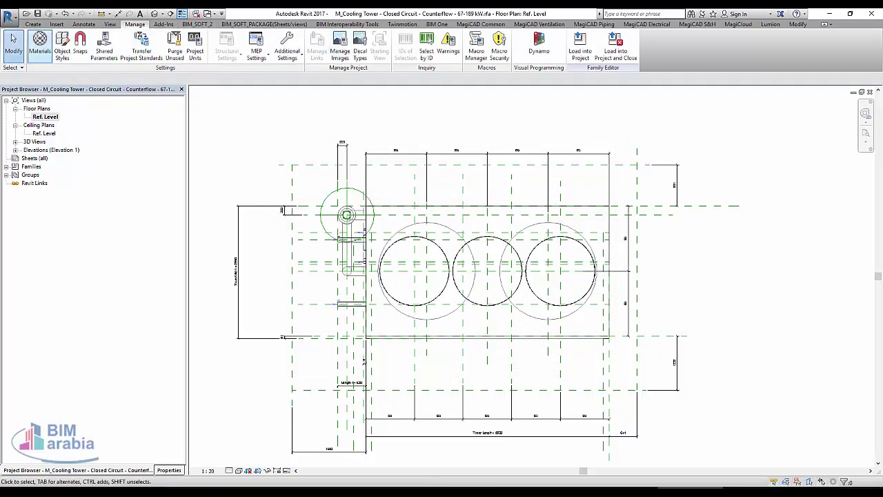
Step: Draw a 7000.9 by 5102.7 clearnce symbolic-line rectangle along the four reference planes
click(84, 26)
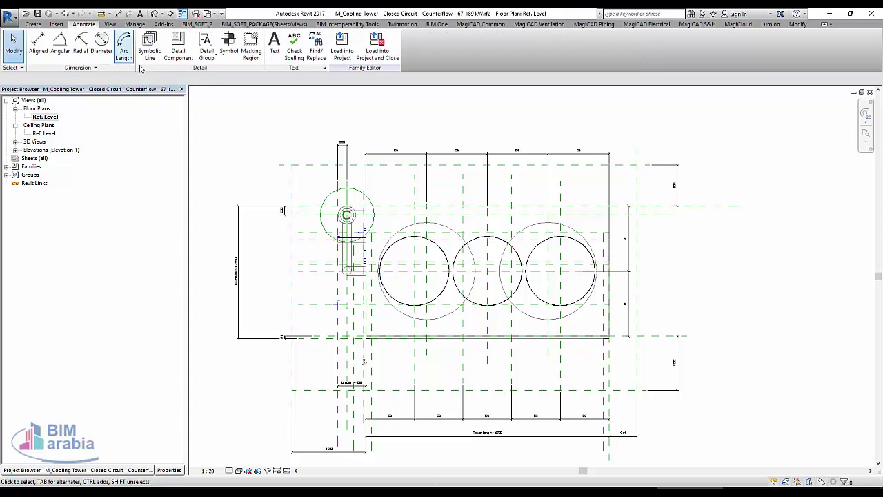
click(150, 45)
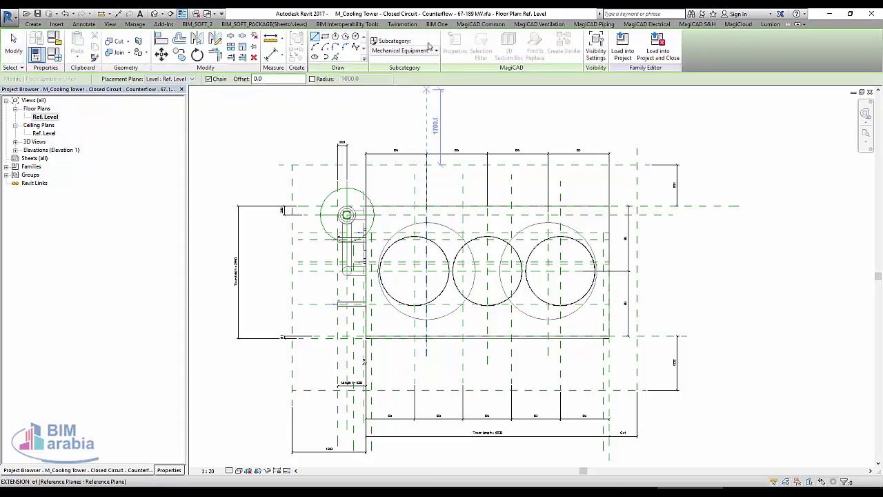
click(405, 51)
click(399, 72)
click(325, 36)
click(293, 165)
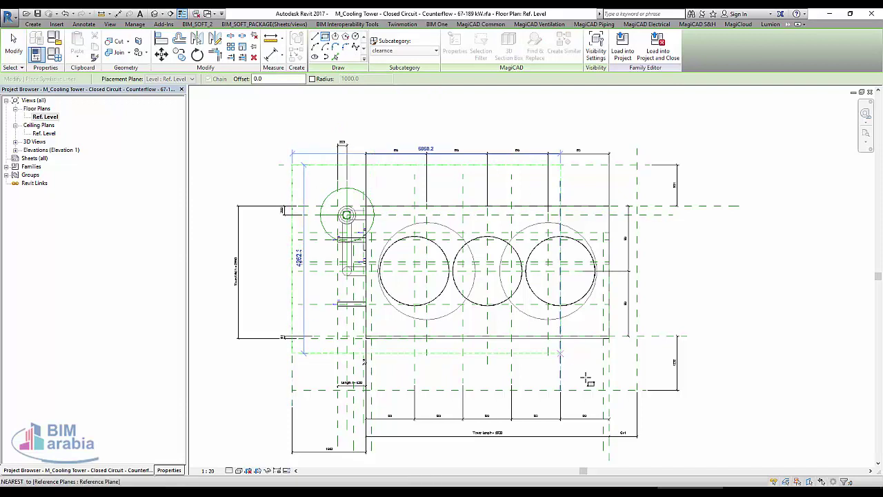
click(635, 391)
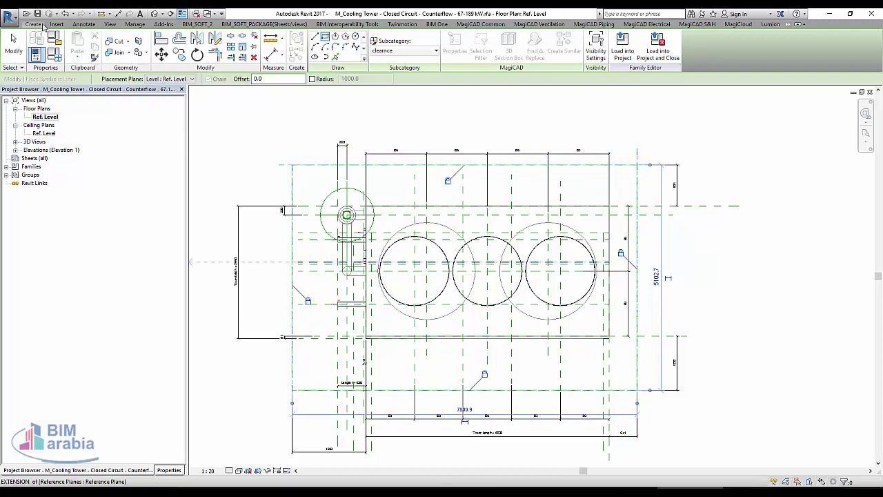
click(32, 24)
Step: Sketch a rectangular extrusion over the clearnce outline with Extrusion End set to 2000
click(78, 46)
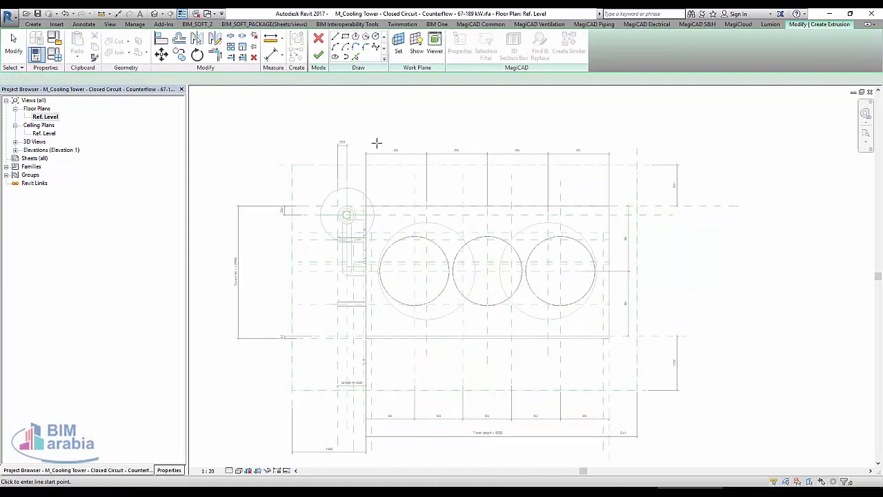
click(346, 37)
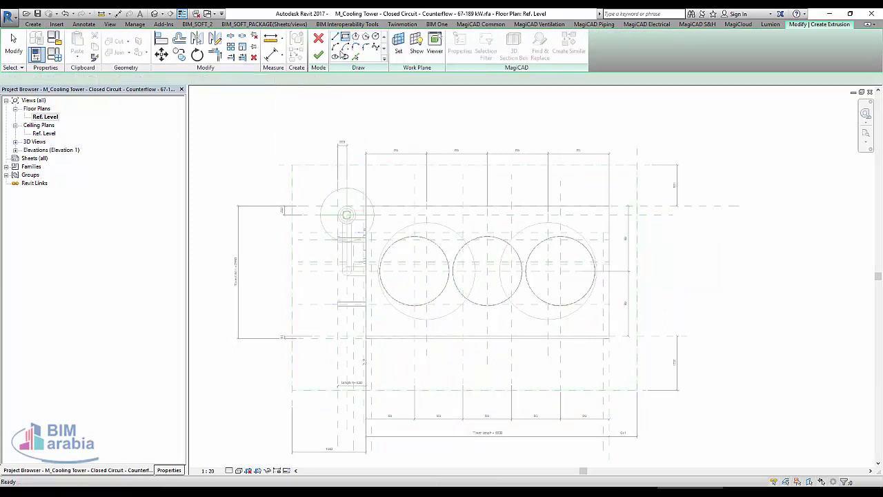
click(292, 165)
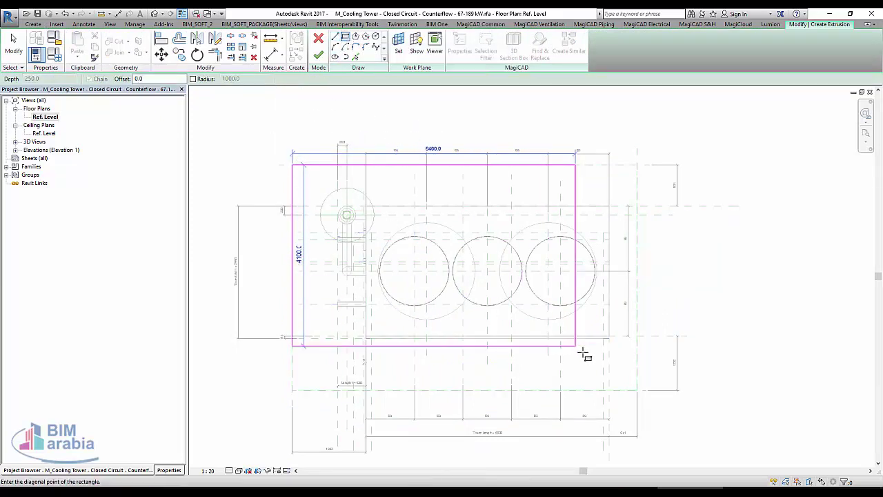
click(637, 390)
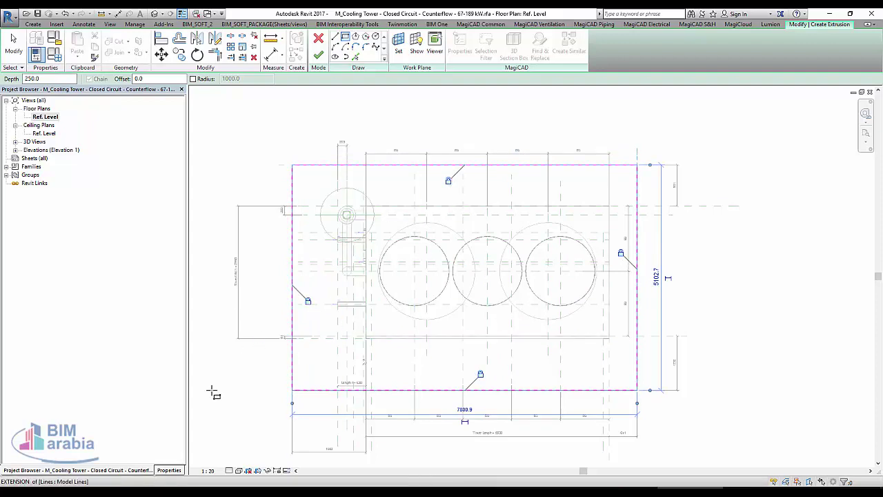
click(159, 472)
click(118, 152)
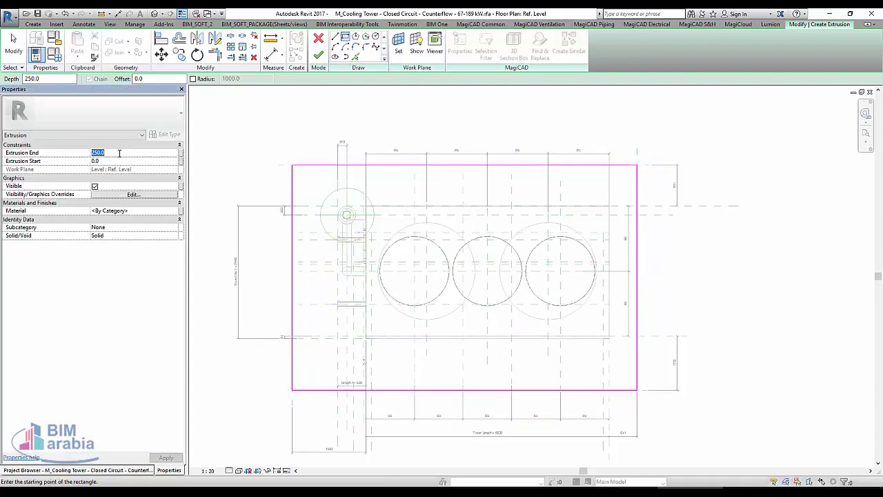
text(2000)
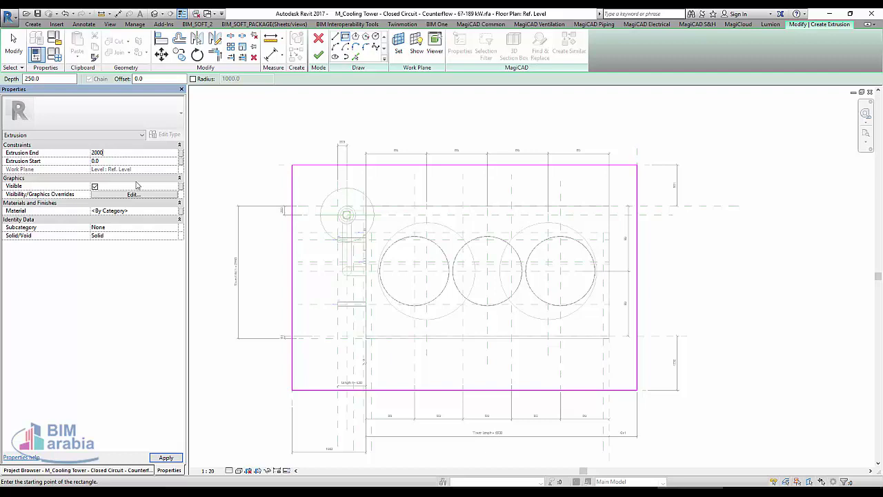
click(147, 211)
text(clea)
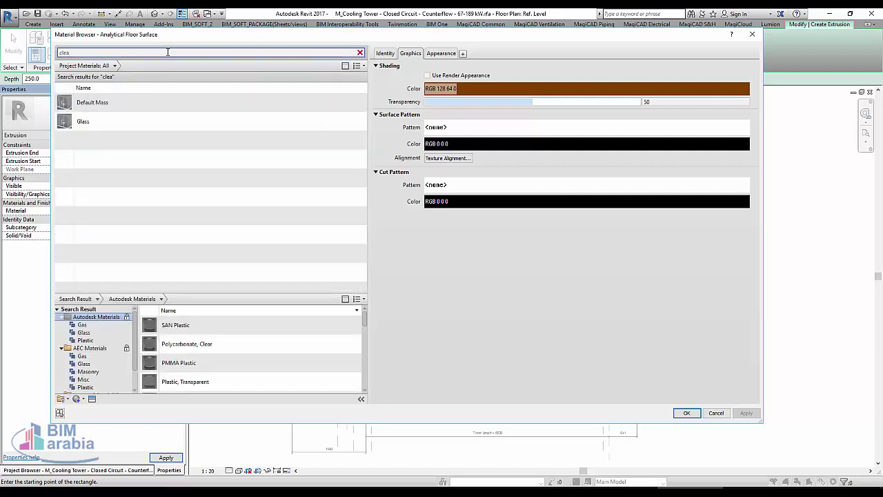
Step: Duplicate the Default Mass material as a new material named clearnce
click(121, 102)
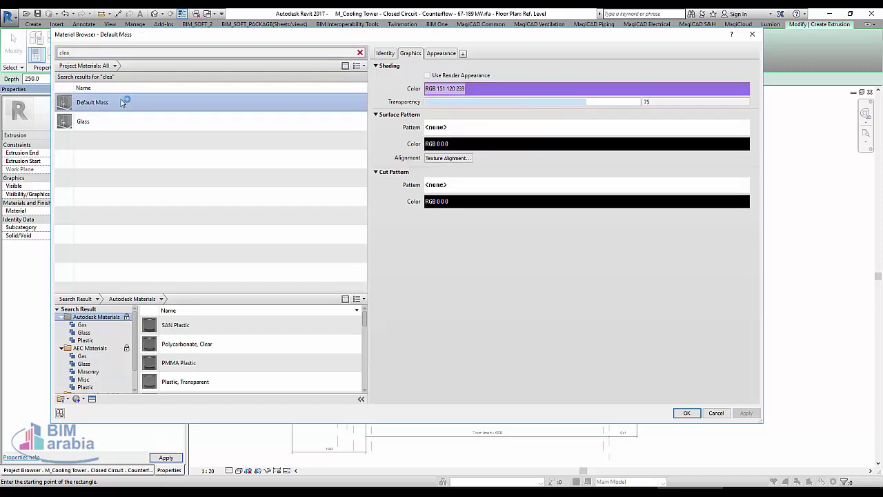
right_click(103, 105)
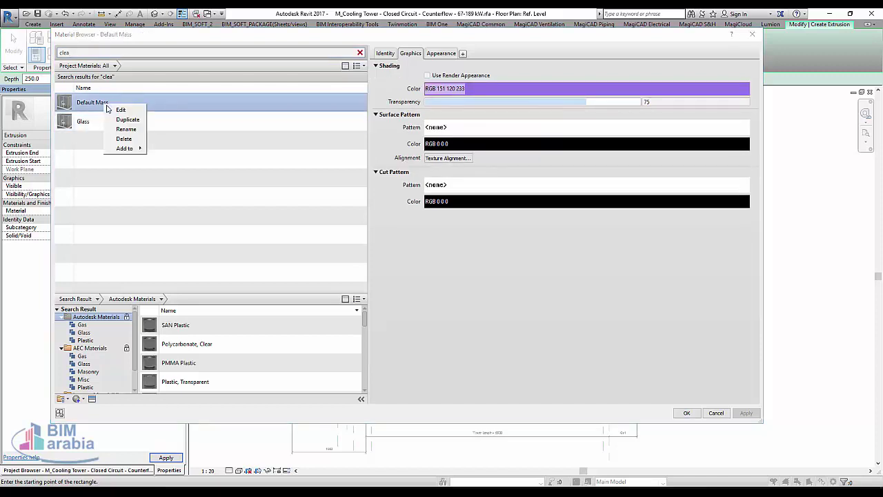
click(121, 121)
text(clearnce)
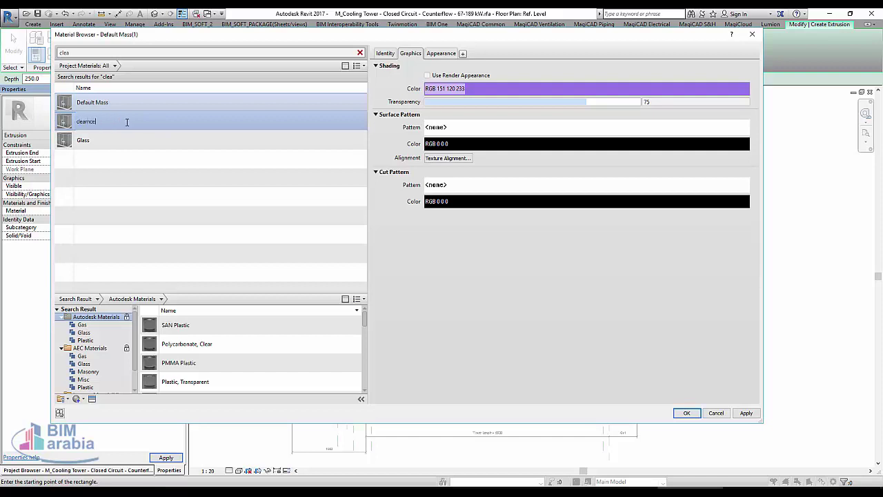
click(71, 129)
click(113, 141)
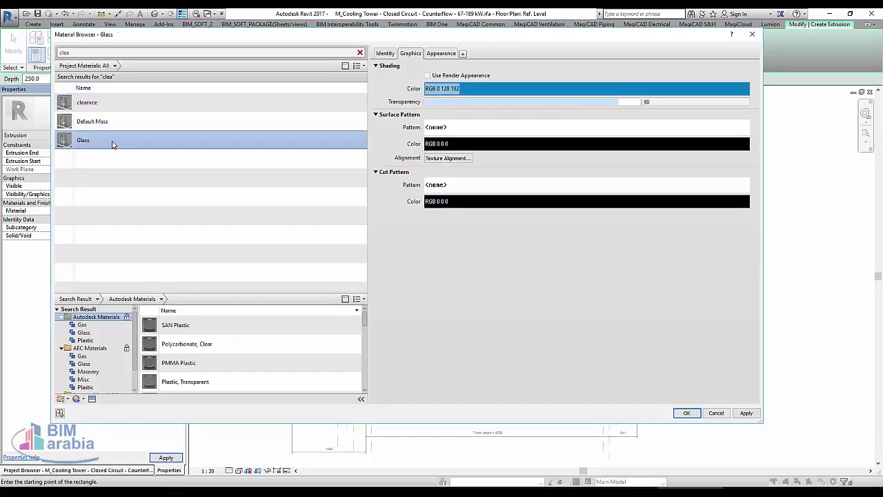
click(116, 103)
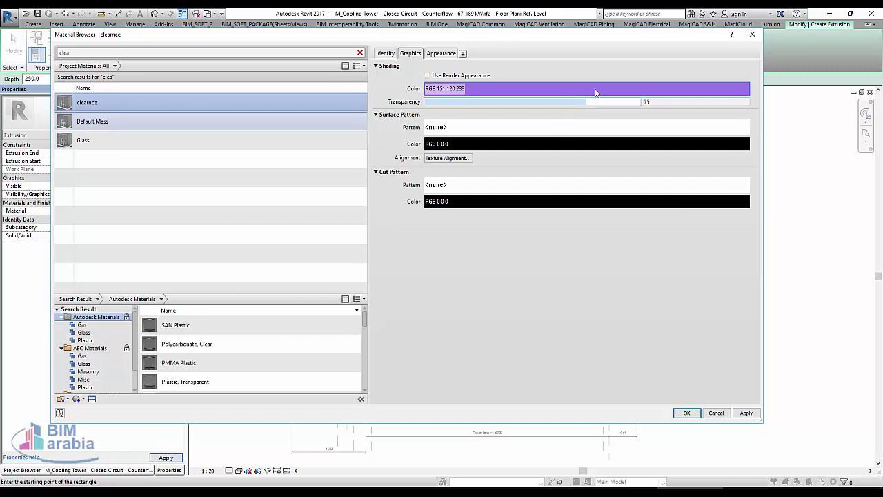
Step: Set clearnce's shading colour to green (RGB 0 255 0) with 62 transparency
click(591, 90)
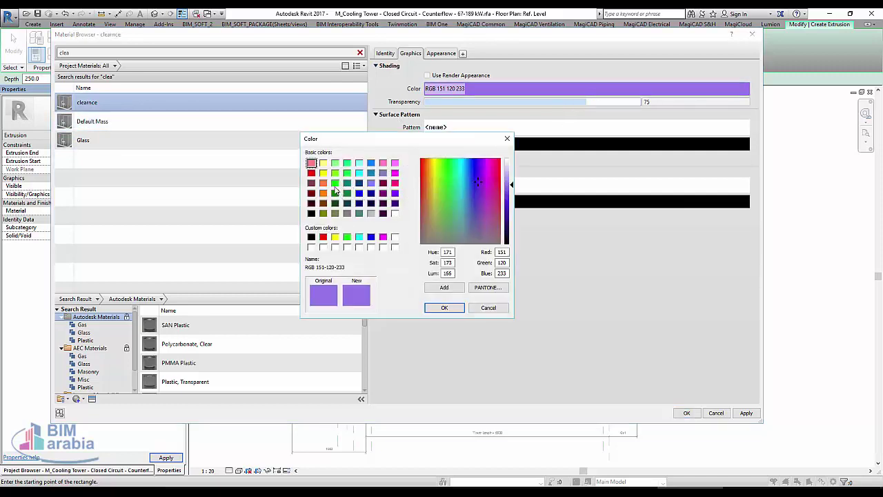
click(334, 182)
click(445, 307)
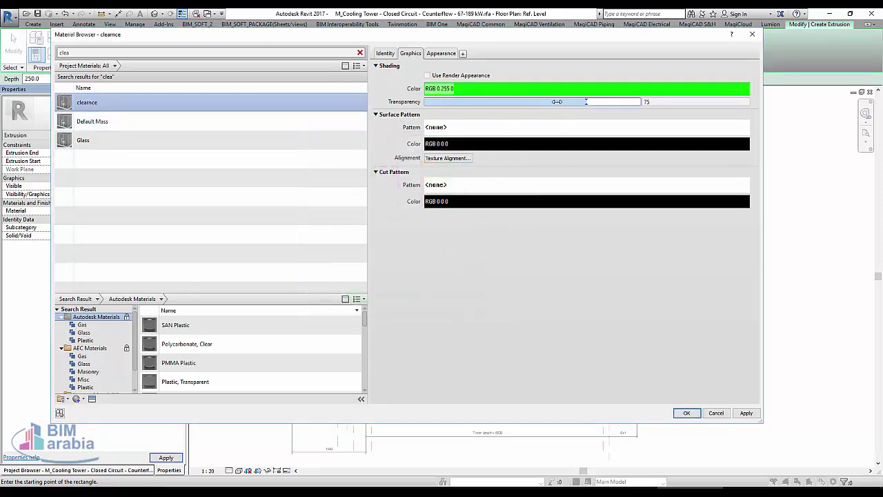
drag(556, 101, 498, 101)
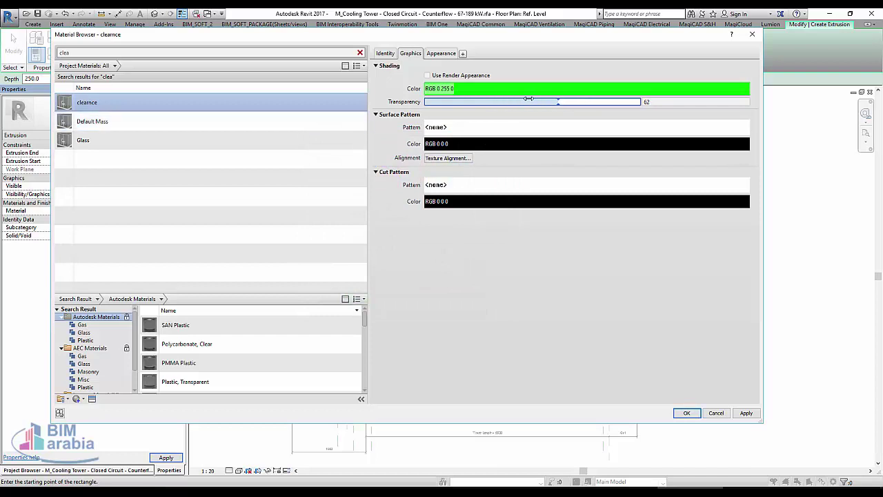
Step: Make clearnce's surface and cut pattern colours green and assign it to the extrusion
click(483, 144)
click(347, 236)
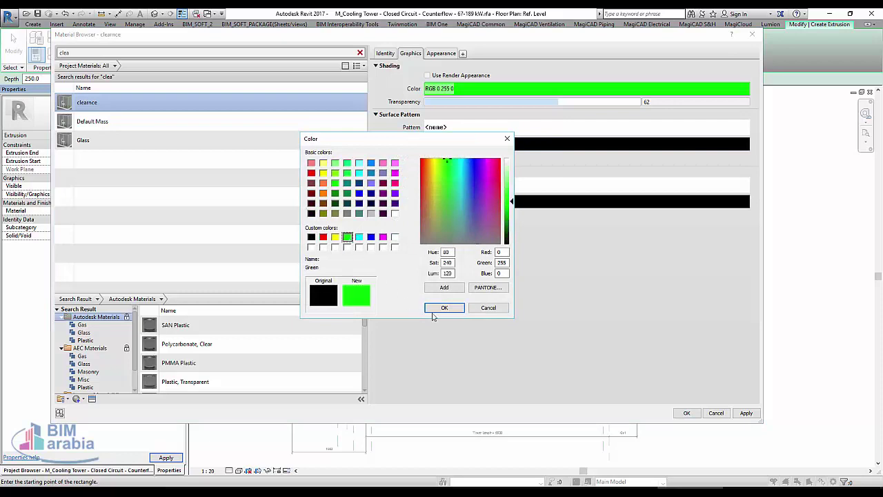
click(444, 308)
click(480, 201)
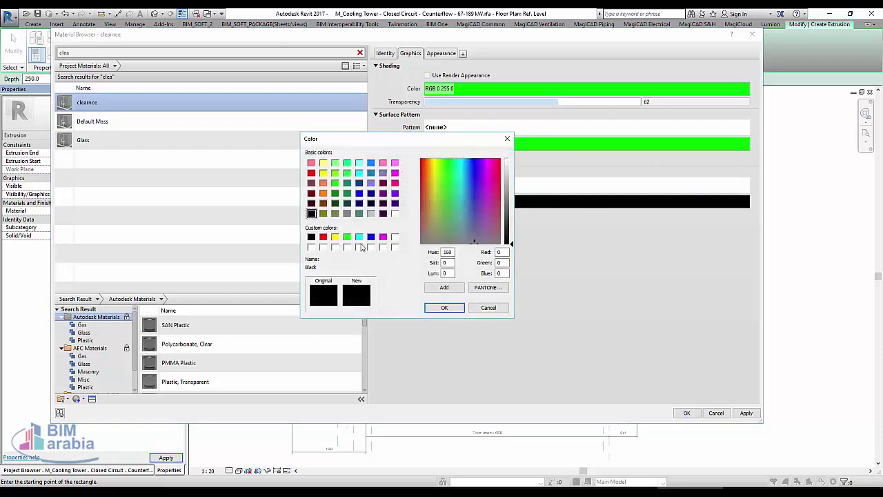
click(347, 237)
click(435, 308)
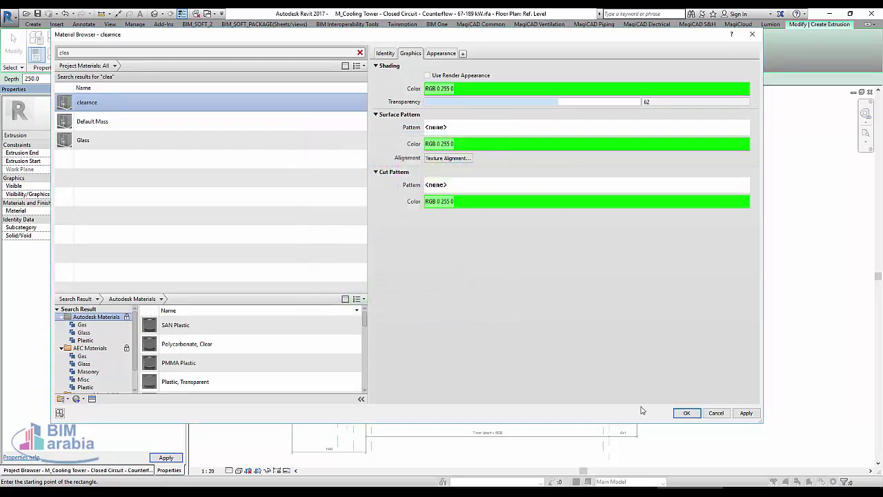
click(685, 412)
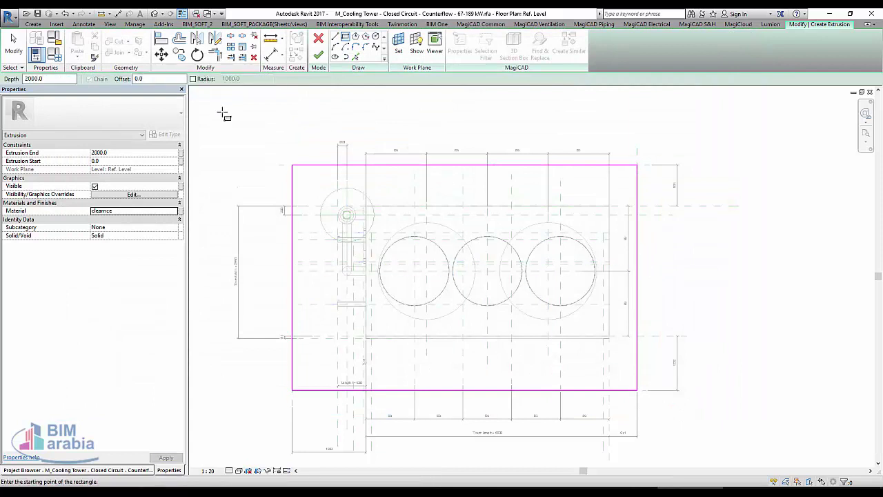
Step: Set the clearance extrusion's visibility/graphics overrides
click(317, 58)
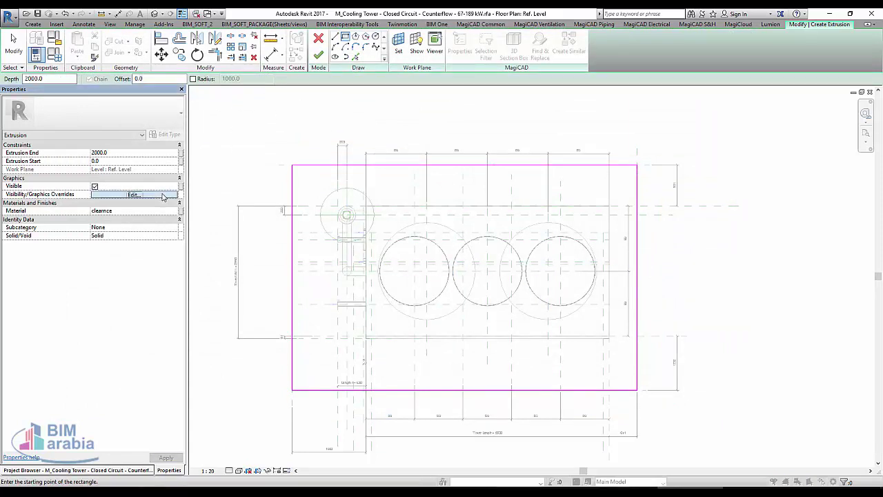
click(166, 194)
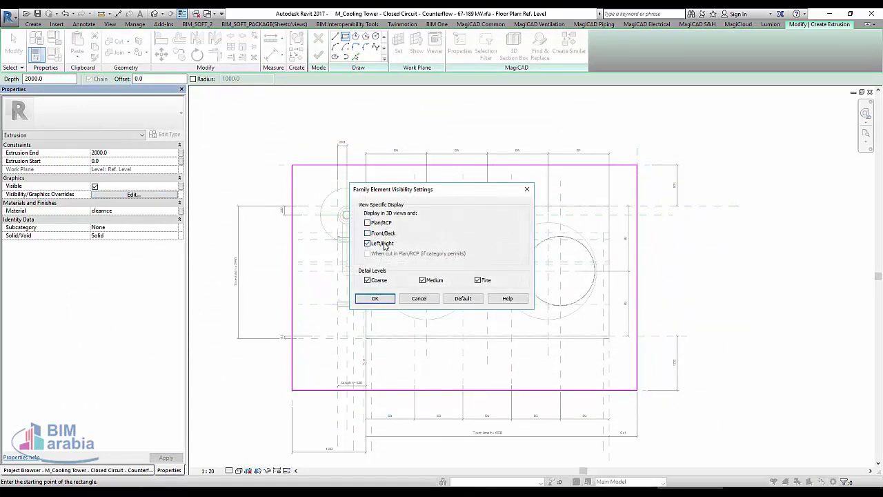
click(387, 295)
Step: Finish the extrusion and load the family into the sample project, overwriting the existing version
click(318, 52)
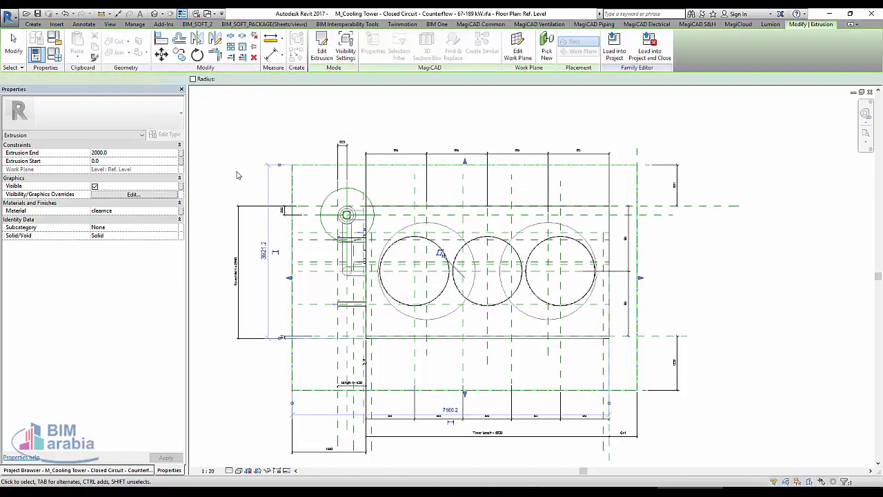
click(619, 55)
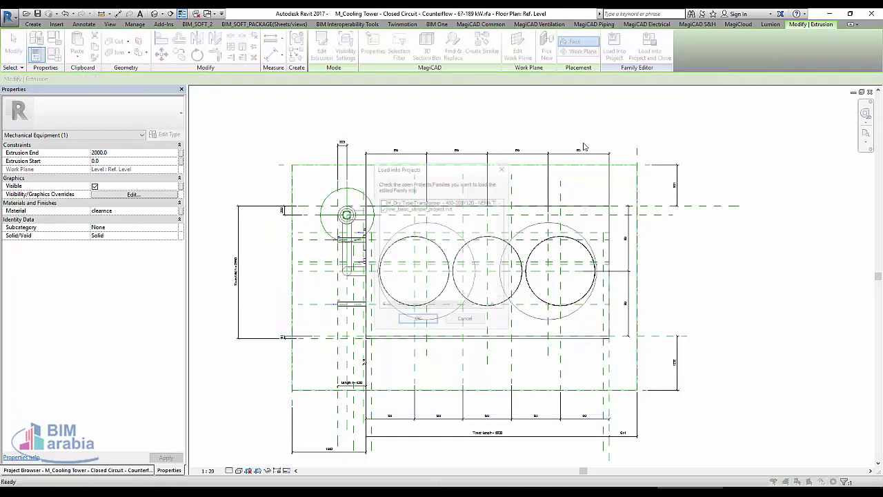
click(417, 322)
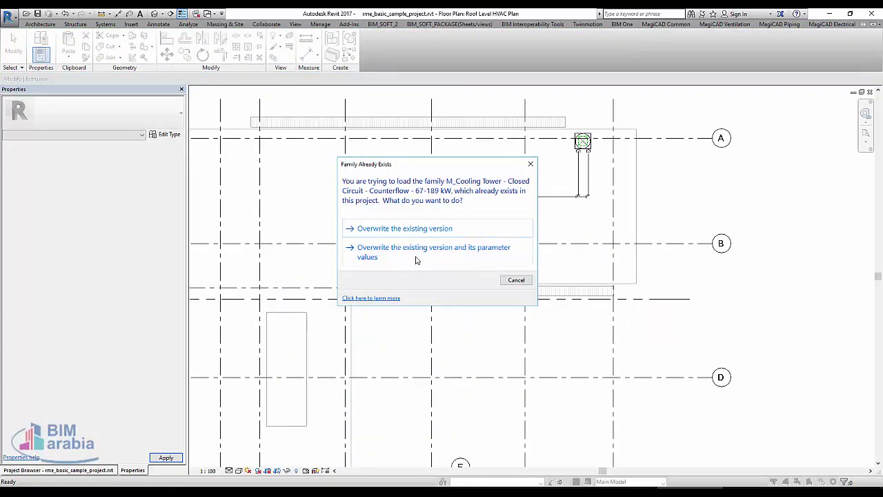
click(417, 254)
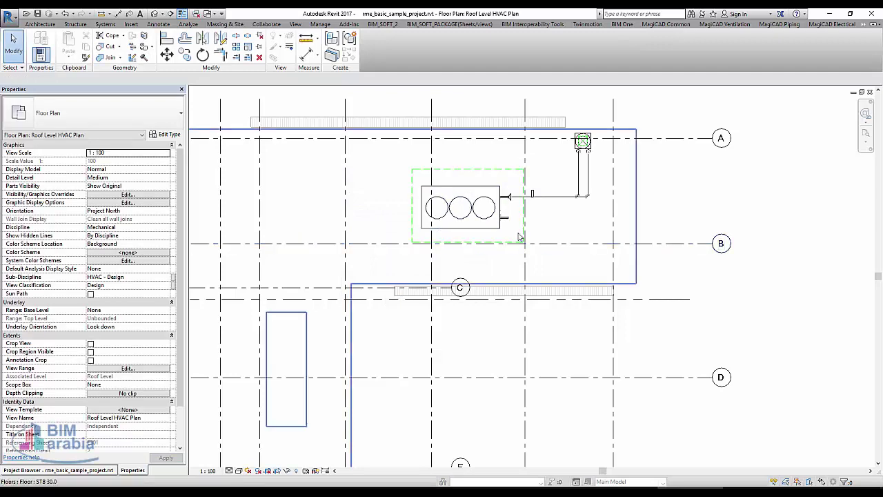
Step: Switch to the default 3D view and orbit to inspect the loaded cooling tower
scroll(522, 227, up, 3)
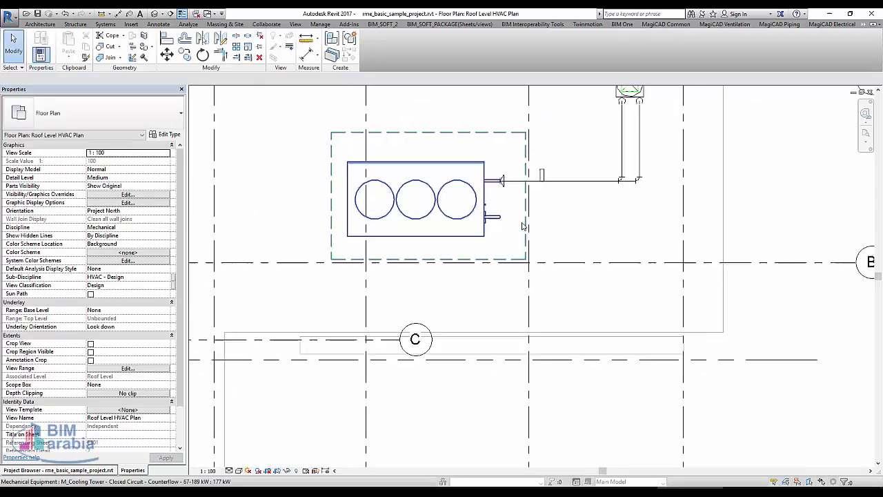
click(348, 231)
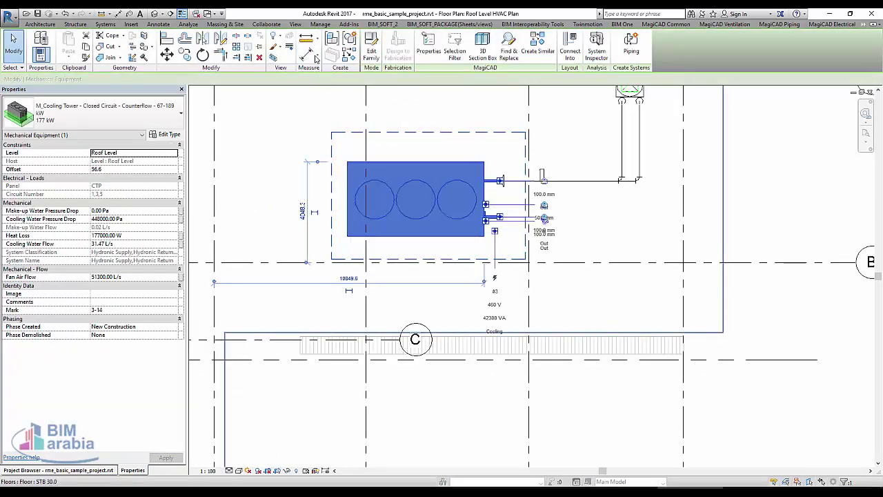
key(3)
key(d)
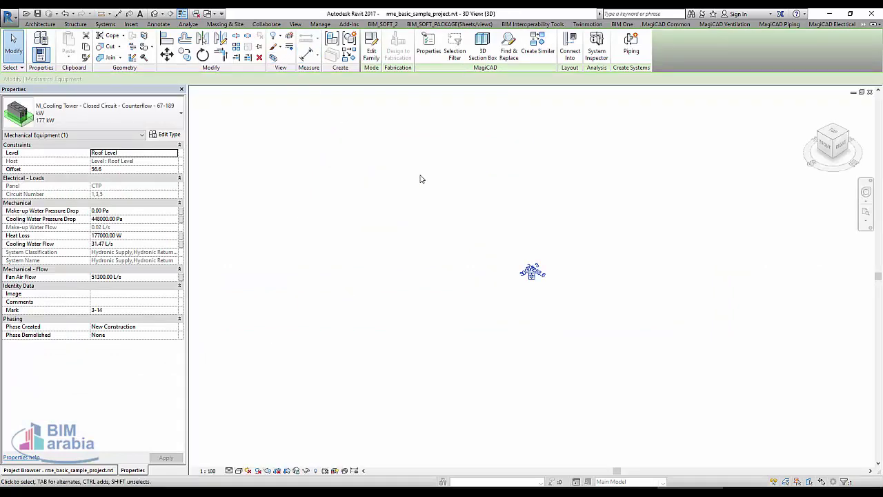
click(569, 240)
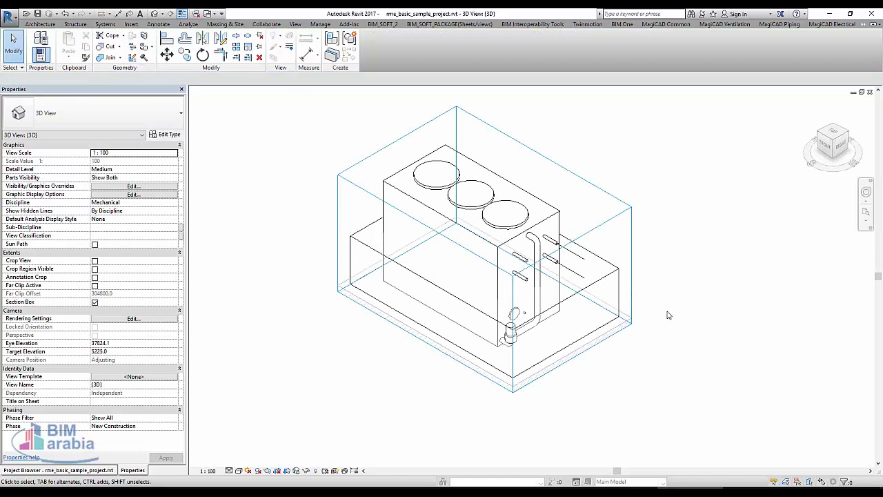
shift+middle_drag(605, 272, 655, 276)
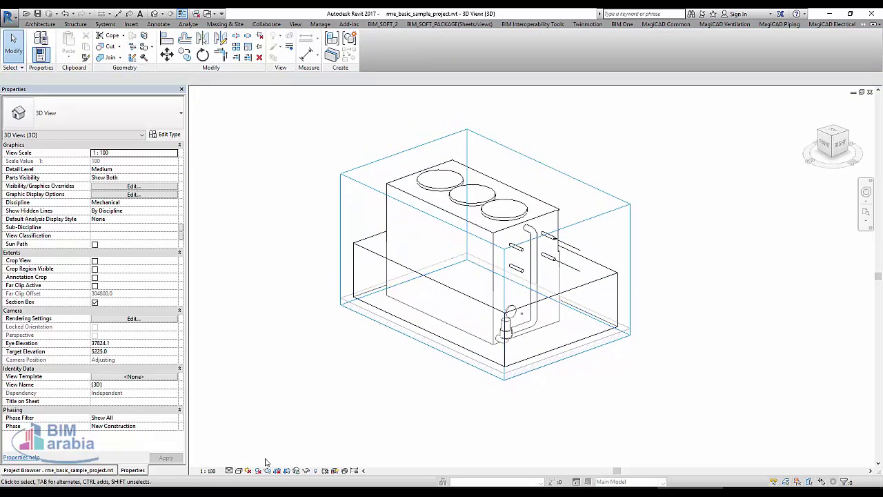
Step: Set the 3D view to Shaded, then select the cooling tower and choose Edit Family
click(239, 473)
click(255, 432)
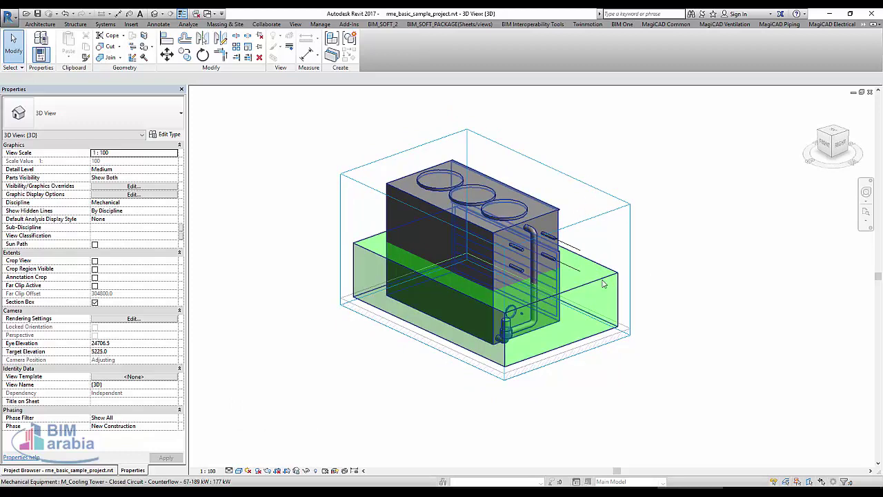
click(552, 245)
click(371, 49)
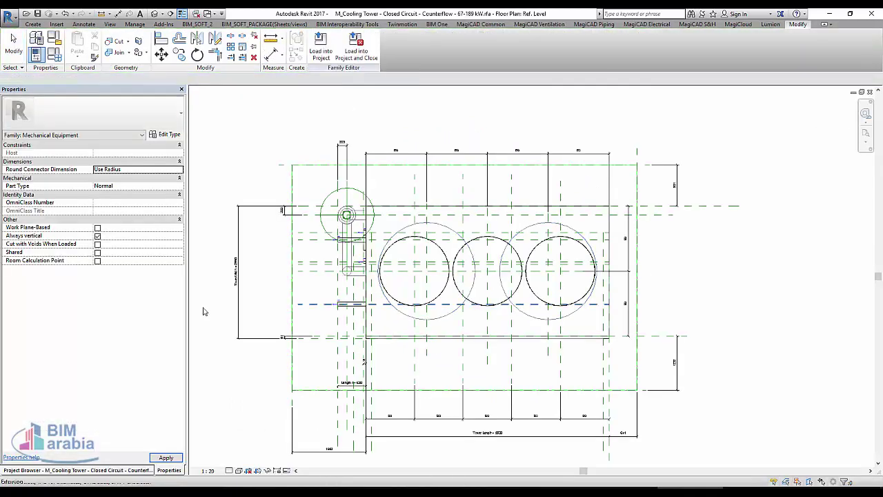
Step: In the family's Back elevation, drag the clearance extrusion's top up to end at 5067.3
click(116, 469)
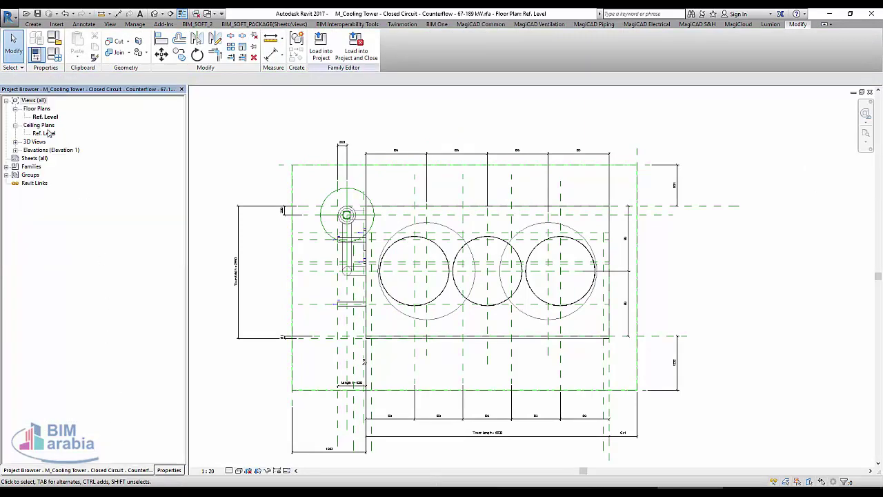
double_click(35, 150)
double_click(39, 159)
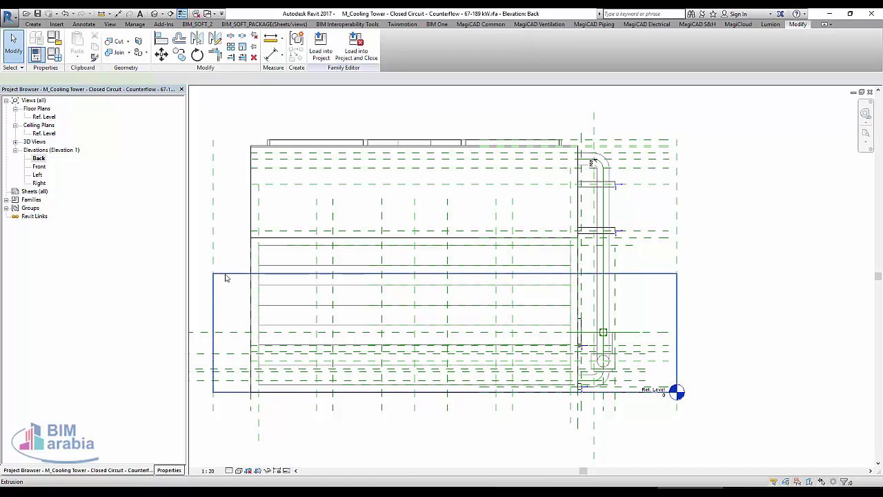
click(226, 275)
click(169, 469)
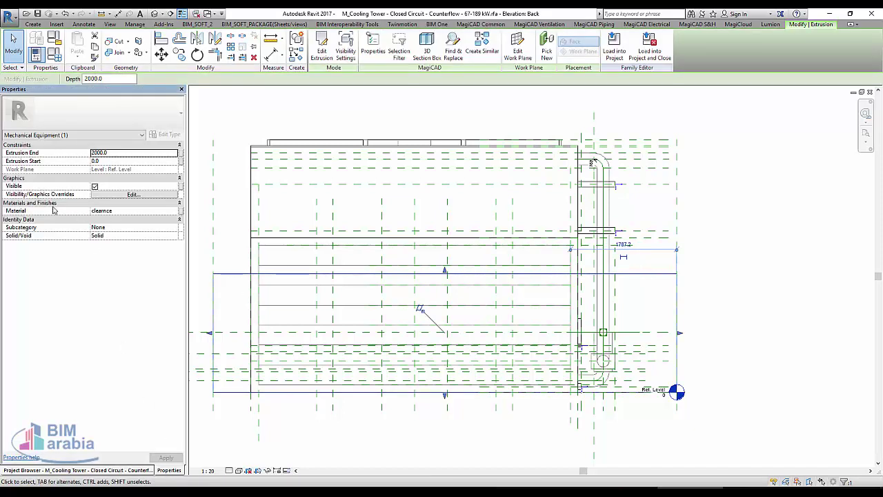
drag(445, 269, 463, 97)
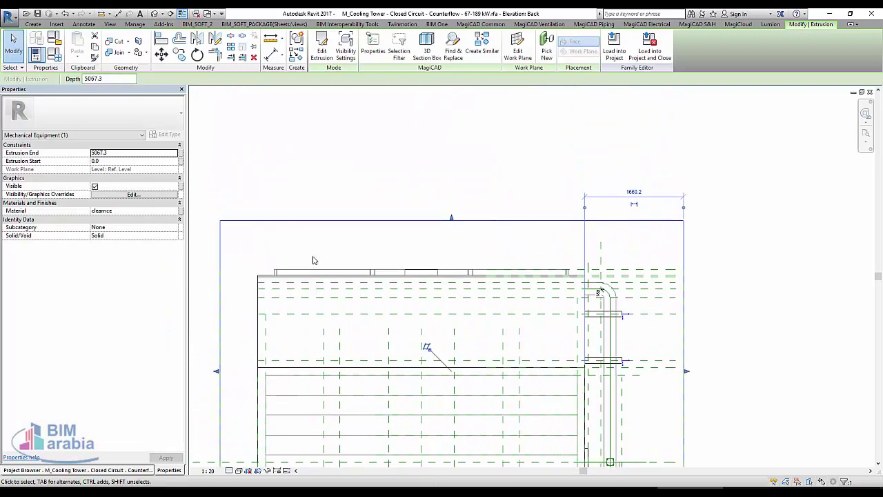
Step: Add an aligned dimension showing the 916 gap between the tower top and clearance box
key(i)
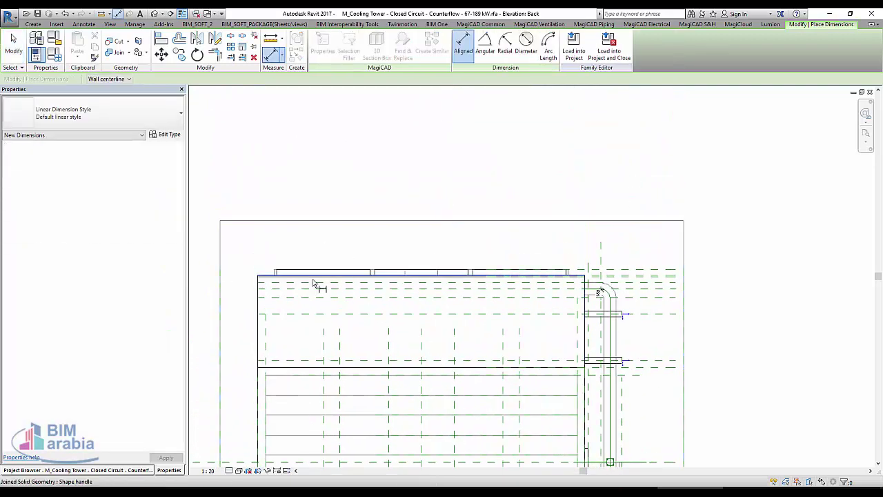
click(263, 277)
click(275, 222)
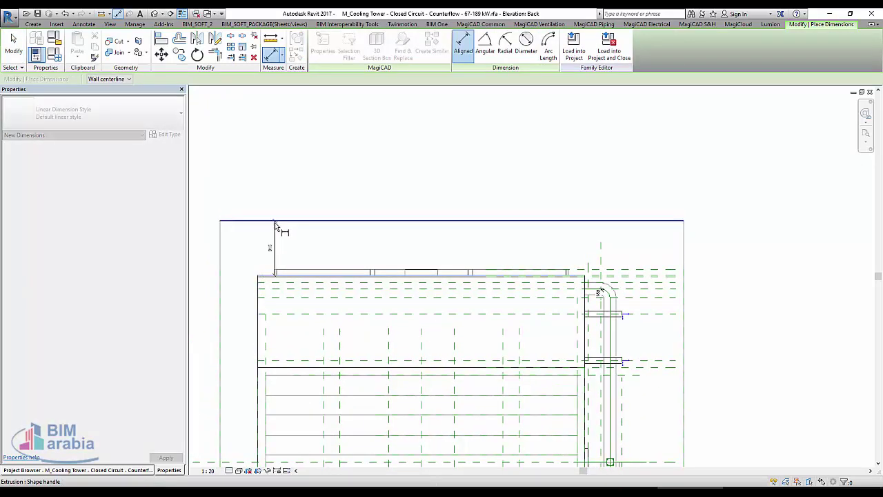
click(233, 250)
middle_drag(207, 243, 312, 250)
click(285, 256)
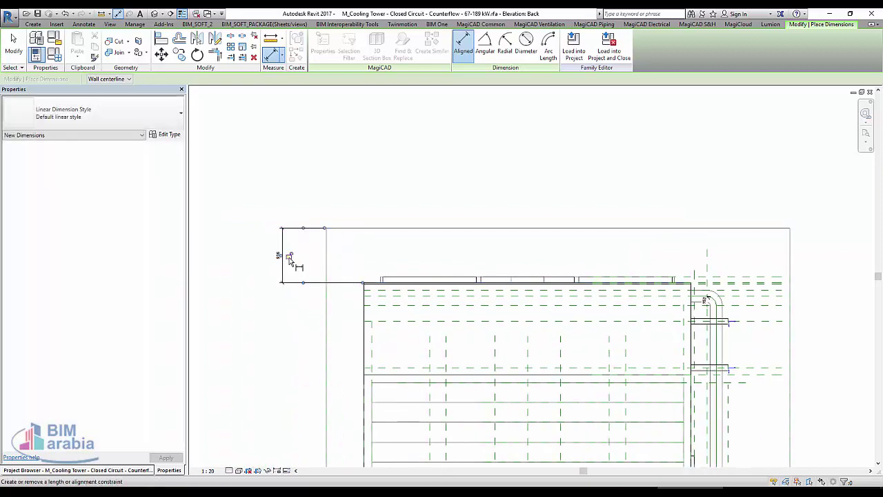
key(Escape)
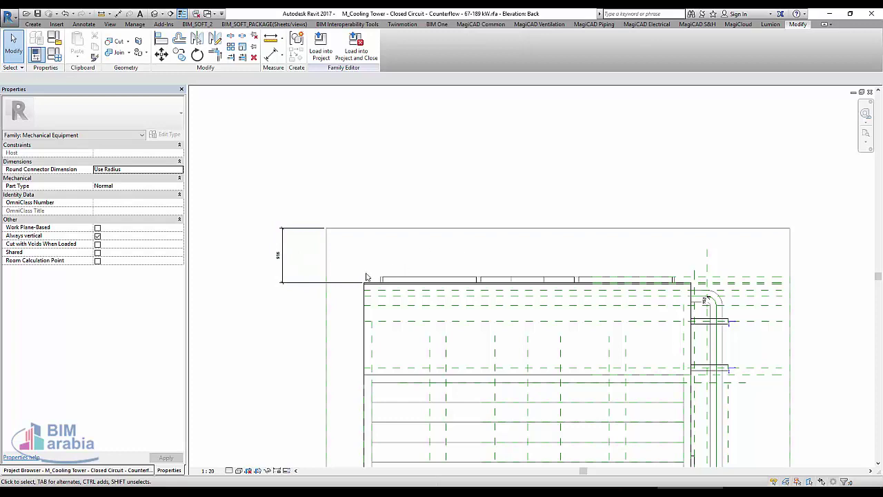
middle_drag(737, 266, 589, 258)
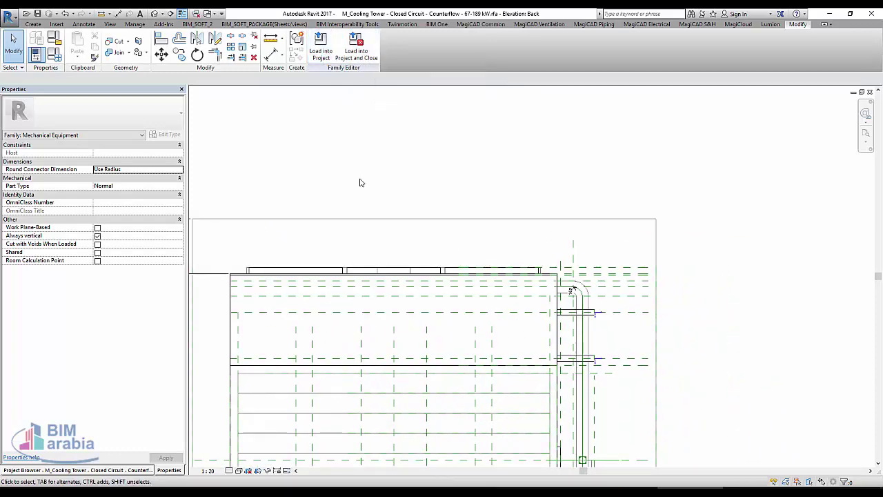
click(352, 219)
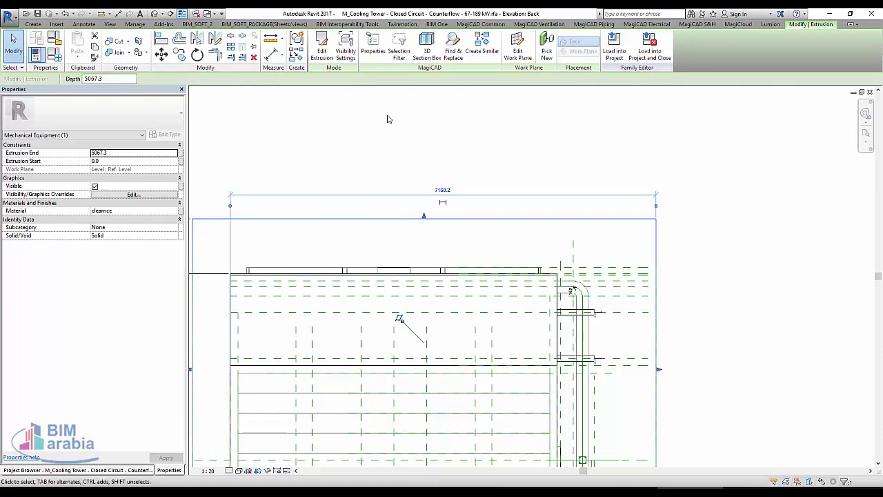
Step: Load the updated family into the sample project, overwriting the existing cooling tower version
click(414, 100)
click(342, 50)
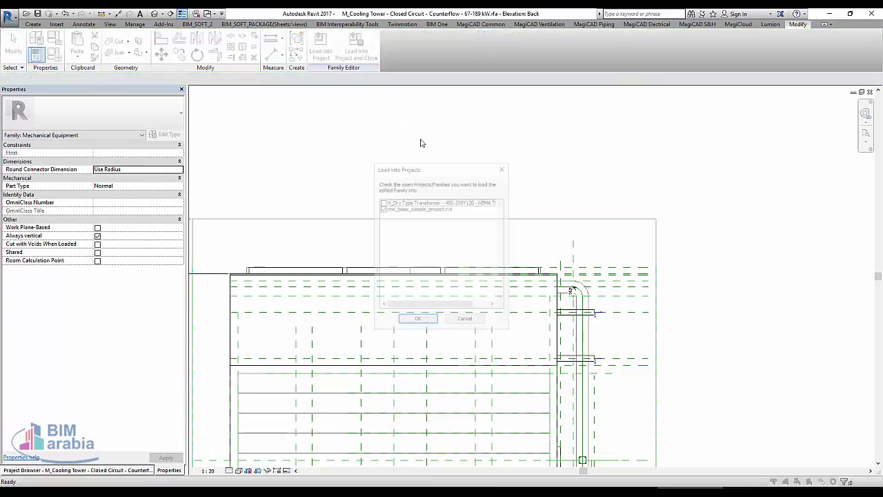
click(434, 322)
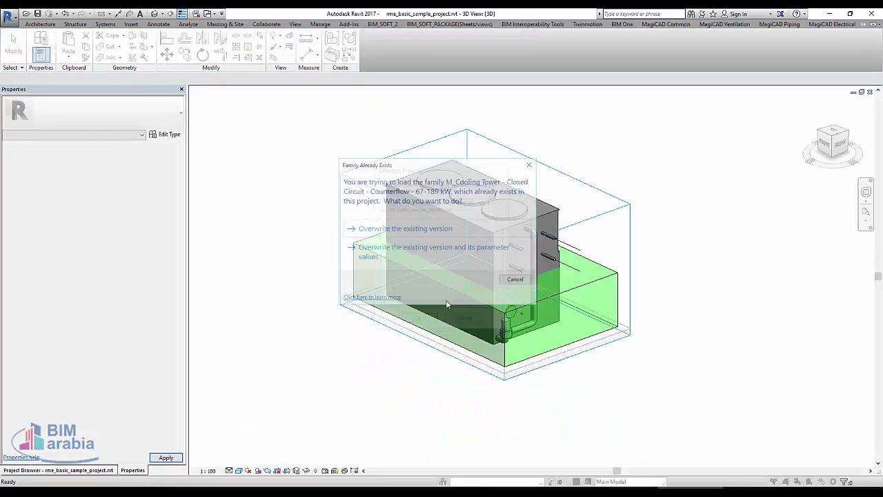
click(448, 256)
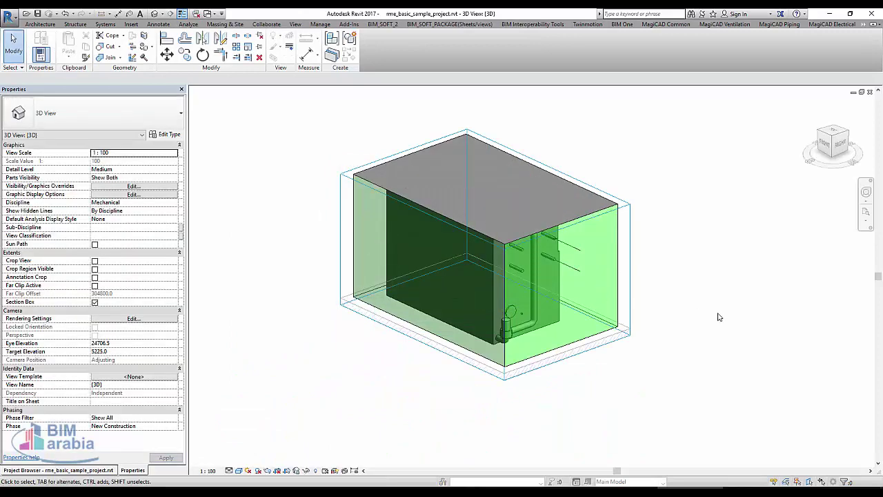
Step: Raise the 3D view's section box top so the whole green clearance box shows
click(630, 273)
scroll(630, 270, down, 2)
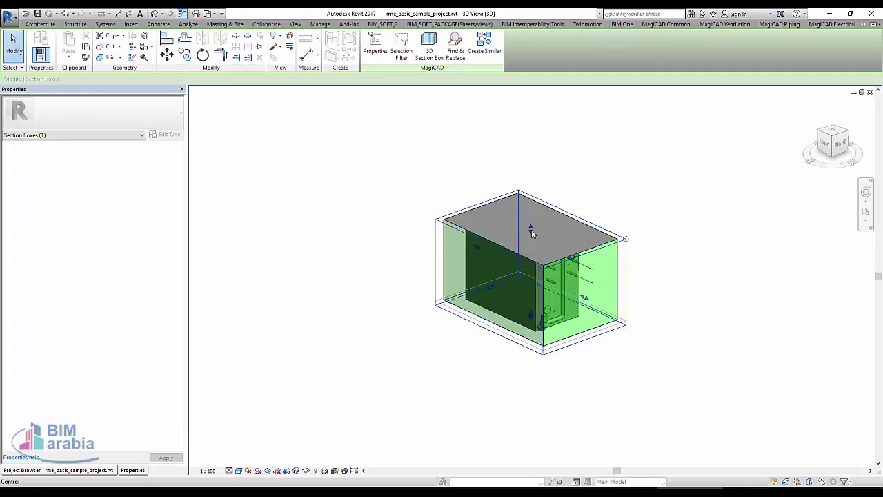
drag(531, 227, 532, 135)
click(656, 256)
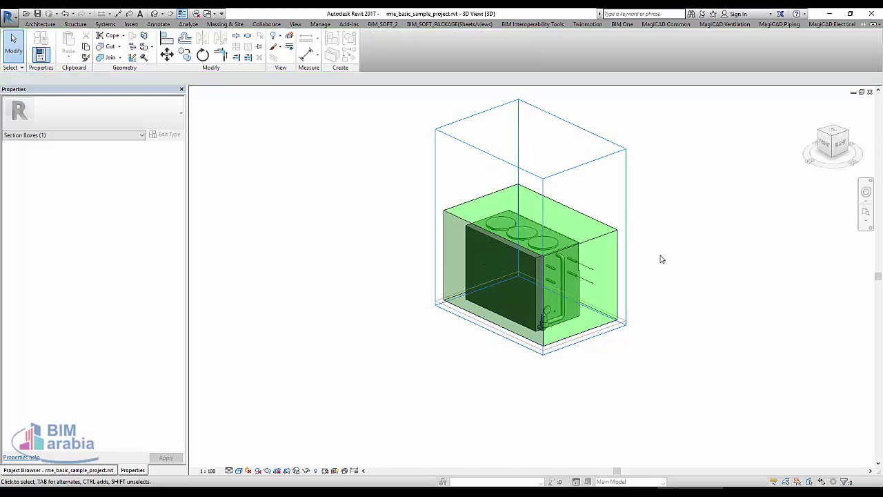